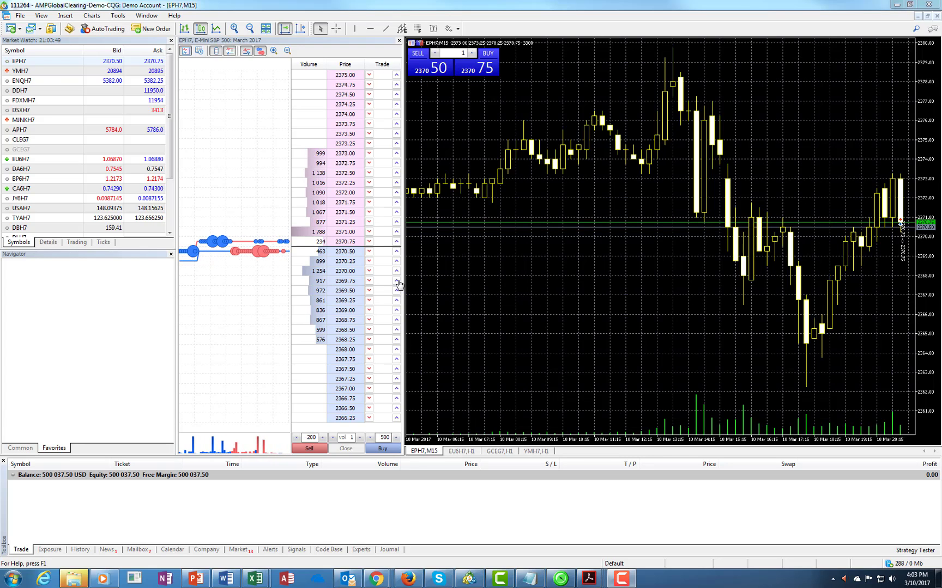
Step: Open an EPH7 buy-limit order ticket at 2370.50 from the depth of market
{"action": "left_click", "coordinate": [397, 252]}
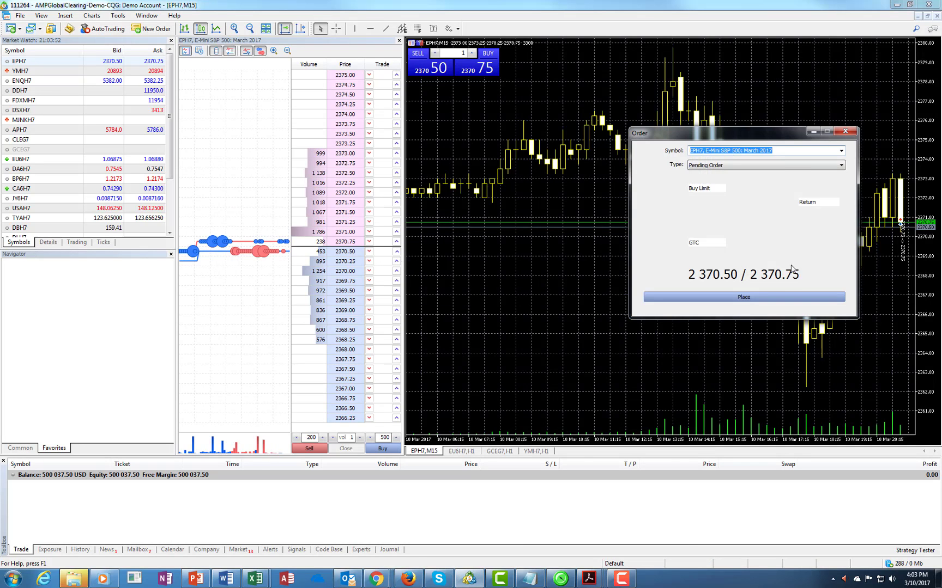
{"action": "left_click", "coordinate": [725, 299]}
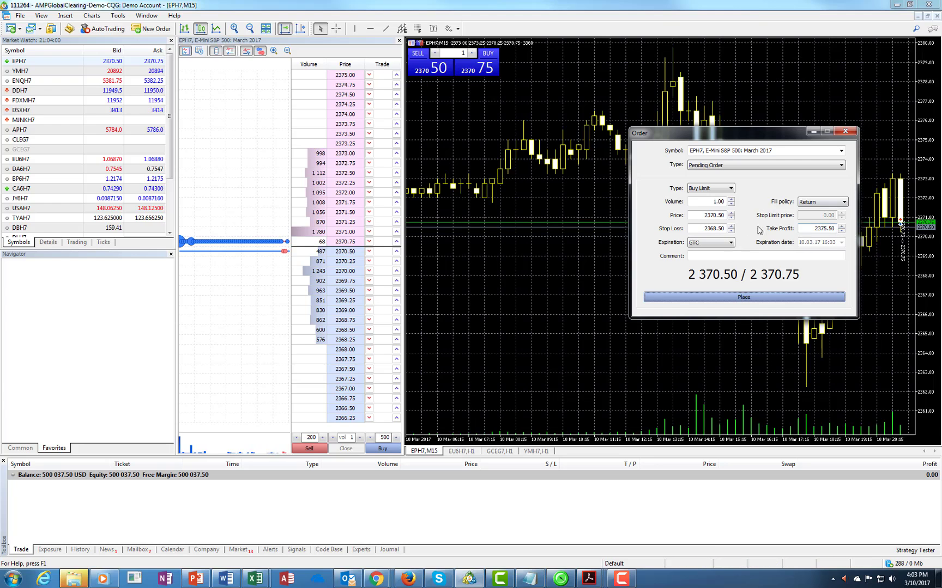
{"action": "left_click", "coordinate": [726, 298]}
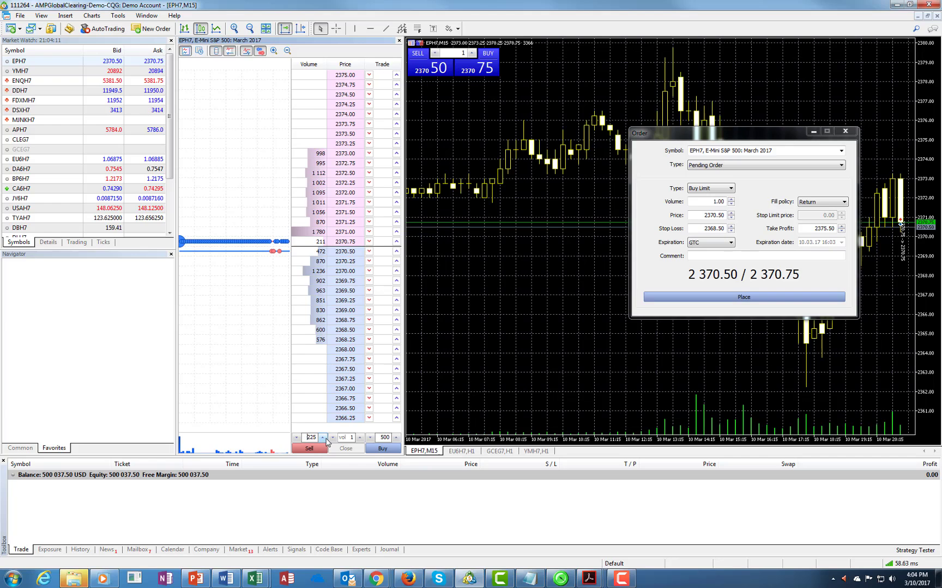
Step: Bring the DOM stop-loss and take-profit offsets down to 0
{"action": "left_click", "coordinate": [323, 437]}
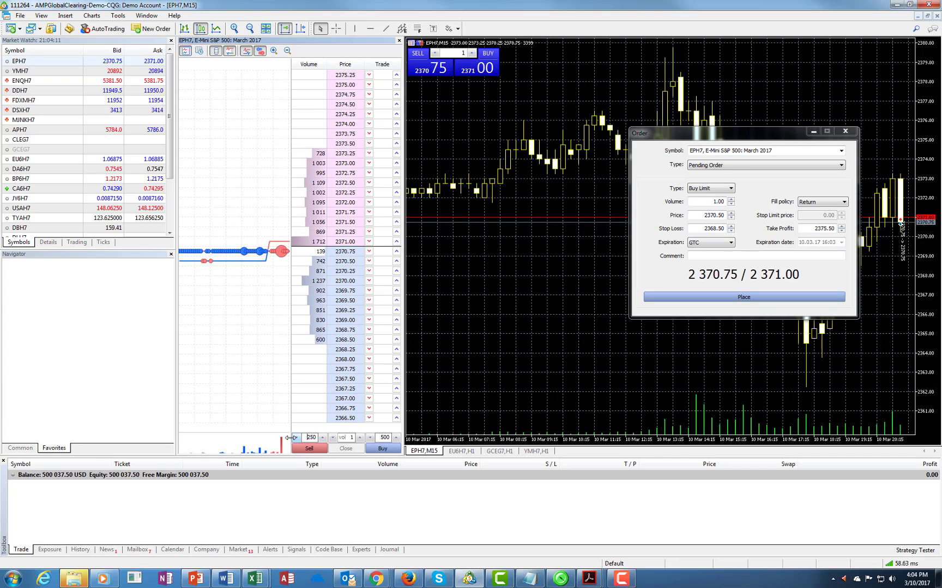
{"action": "left_click", "coordinate": [298, 440]}
{"action": "left_click", "coordinate": [298, 439]}
{"action": "left_click", "coordinate": [298, 439]}
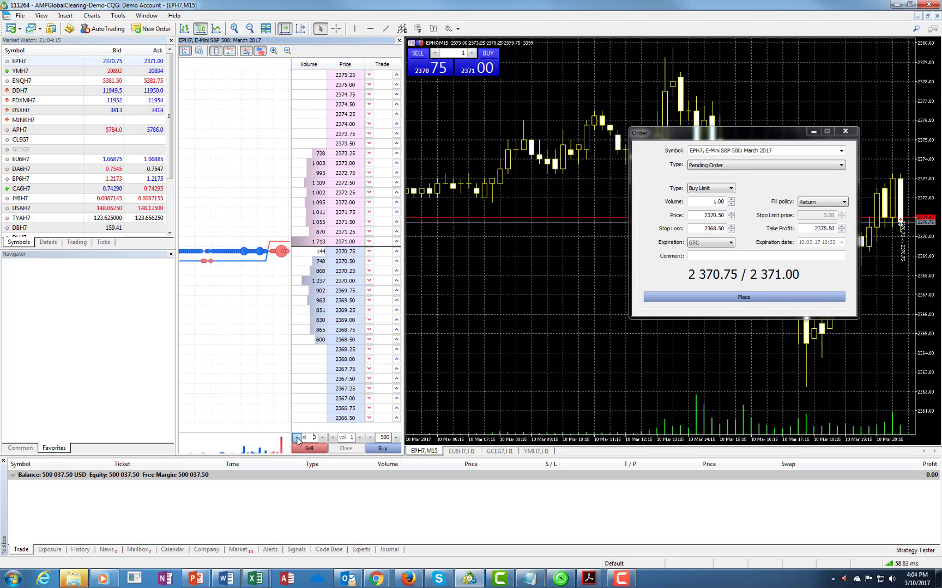
{"action": "left_click", "coordinate": [370, 438]}
{"action": "left_click", "coordinate": [370, 438]}
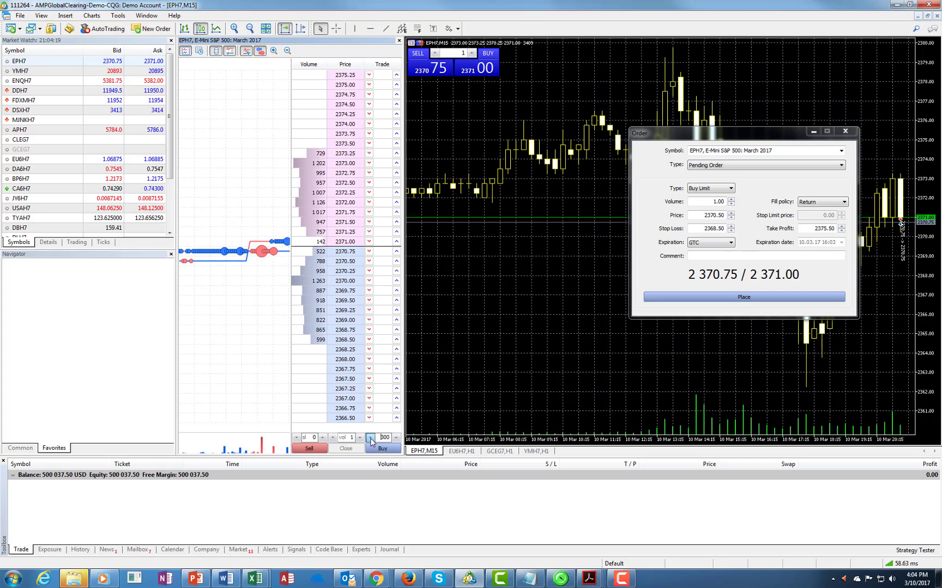
{"action": "left_click", "coordinate": [370, 438]}
{"action": "left_click", "coordinate": [370, 438]}
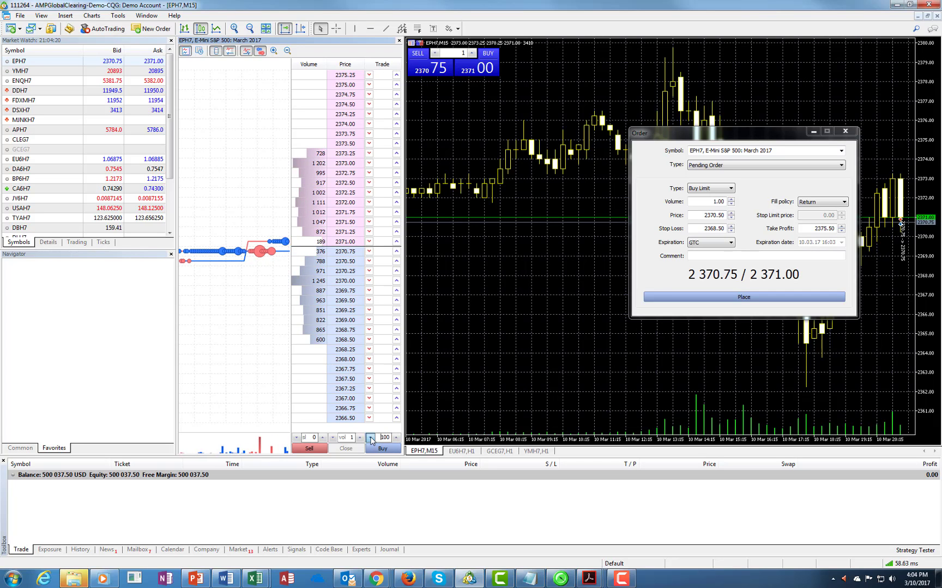
{"action": "left_click", "coordinate": [370, 438]}
{"action": "left_click", "coordinate": [370, 438]}
Step: Discard the first order and open a 2370.75 buy-limit ticket expiring Today
{"action": "left_click", "coordinate": [844, 133]}
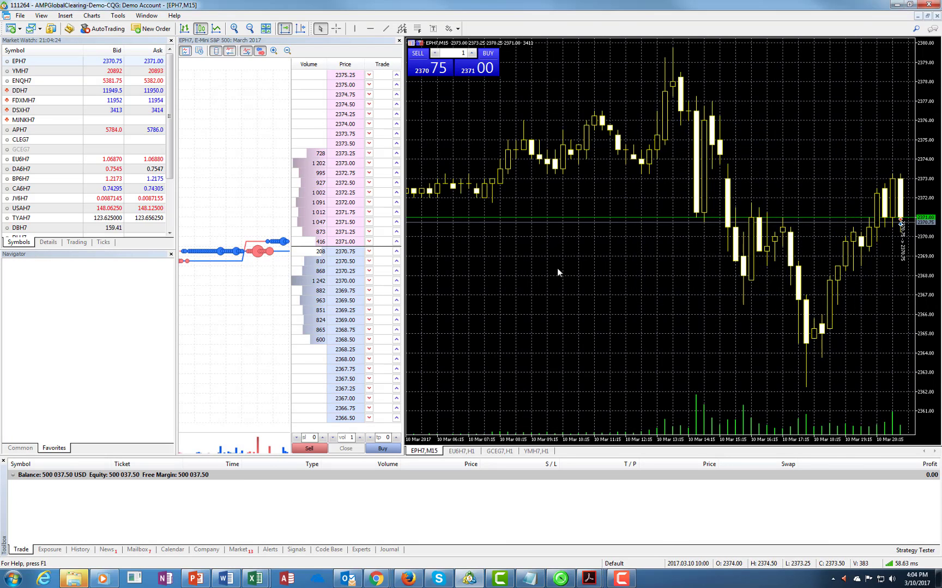
{"action": "left_click", "coordinate": [396, 254]}
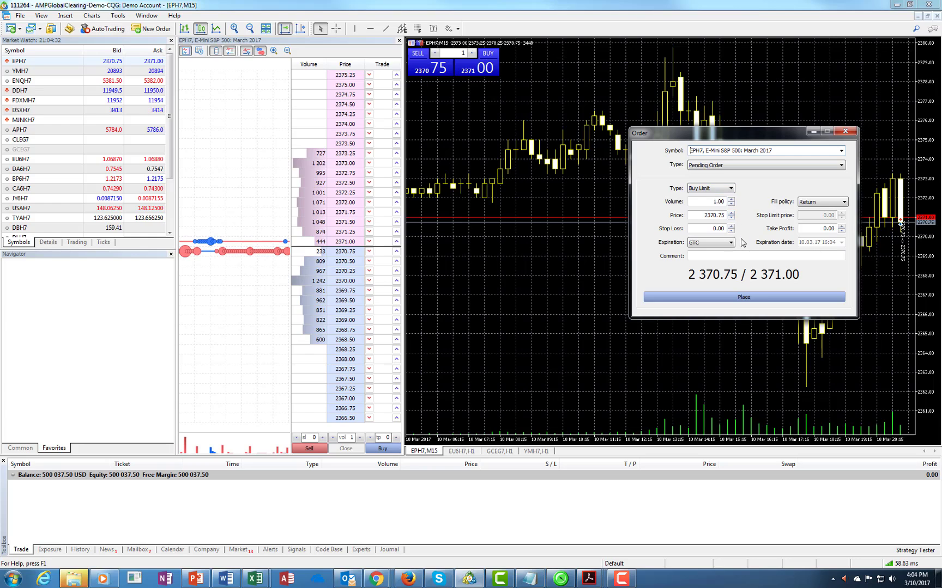
{"action": "left_click", "coordinate": [730, 243]}
{"action": "left_click", "coordinate": [727, 259]}
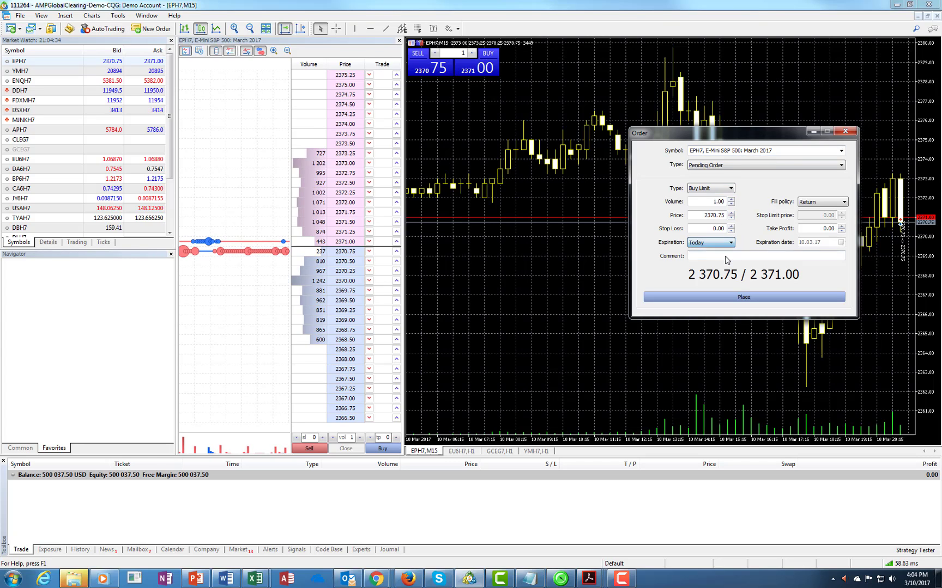
{"action": "left_click", "coordinate": [764, 304]}
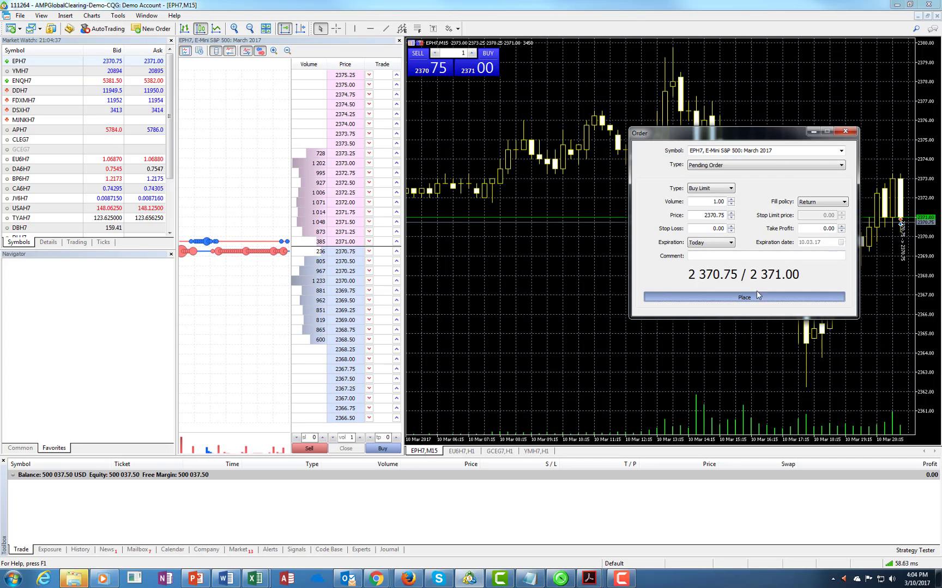
Step: Keep the order type as Pending Order and place the 1-lot buy limit at 2370.75
{"action": "left_click", "coordinate": [747, 170]}
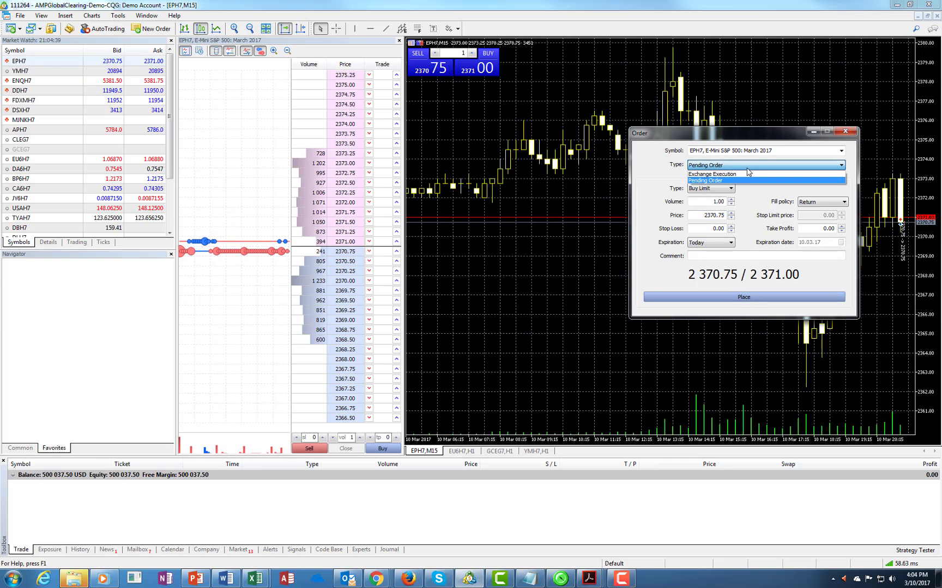
{"action": "left_click", "coordinate": [739, 173]}
{"action": "left_click", "coordinate": [739, 167]}
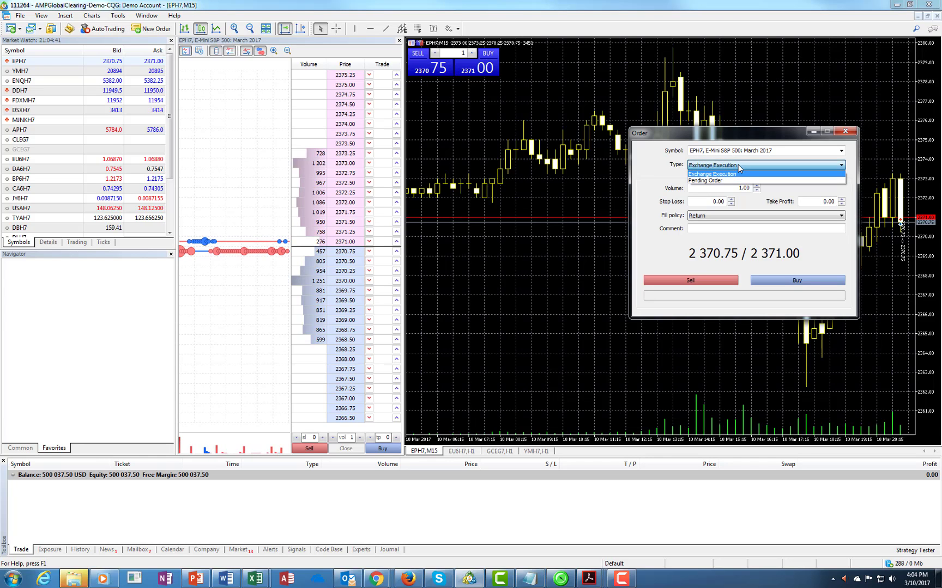
{"action": "left_click", "coordinate": [739, 180]}
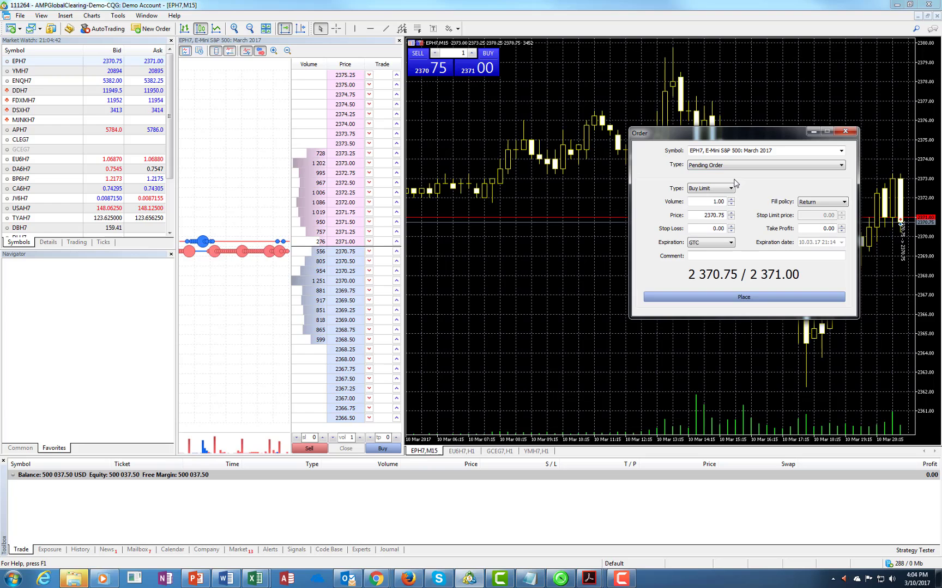
{"action": "left_click", "coordinate": [731, 303]}
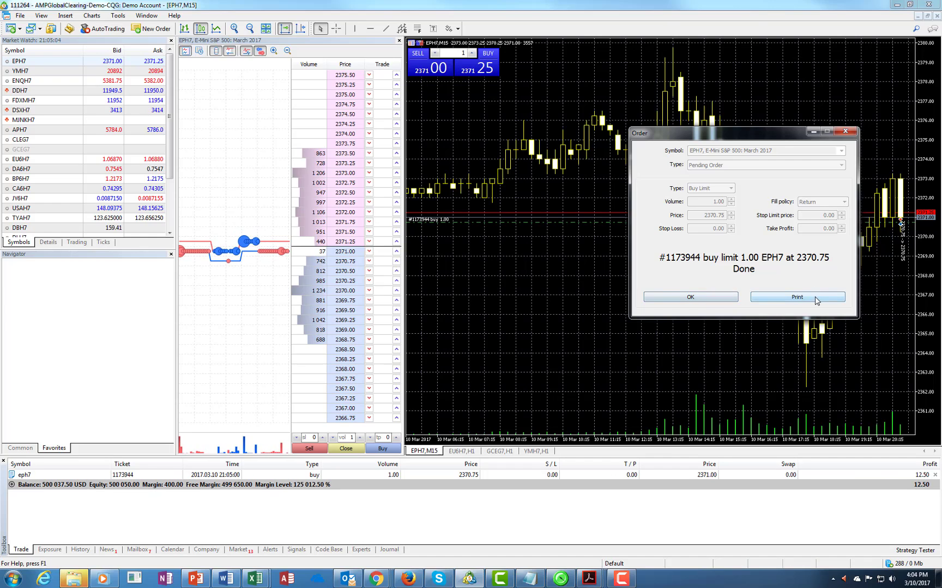
{"action": "left_click", "coordinate": [695, 297]}
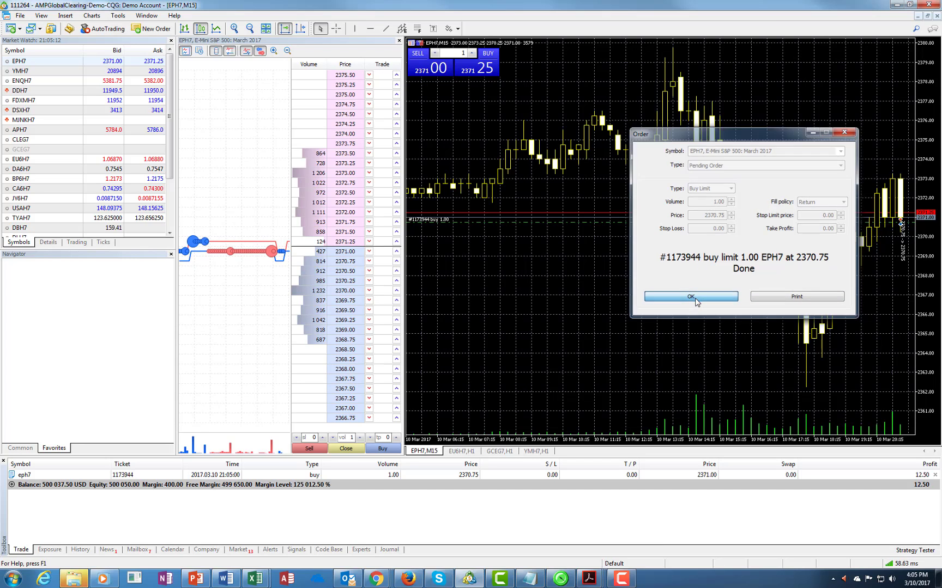
{"action": "left_click", "coordinate": [599, 475]}
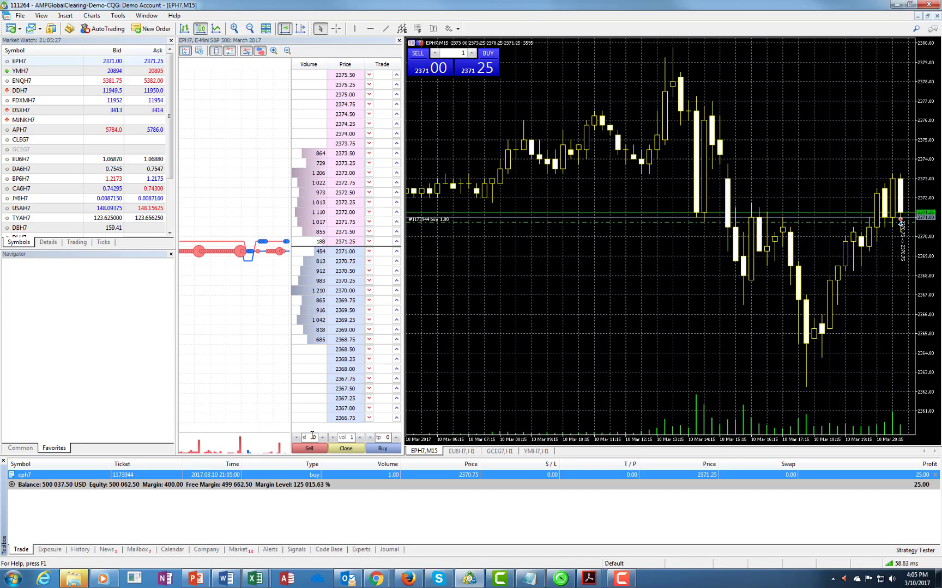
Step: Close the 1-lot EPH7 buy position at market from the DOM
{"action": "left_click", "coordinate": [349, 449]}
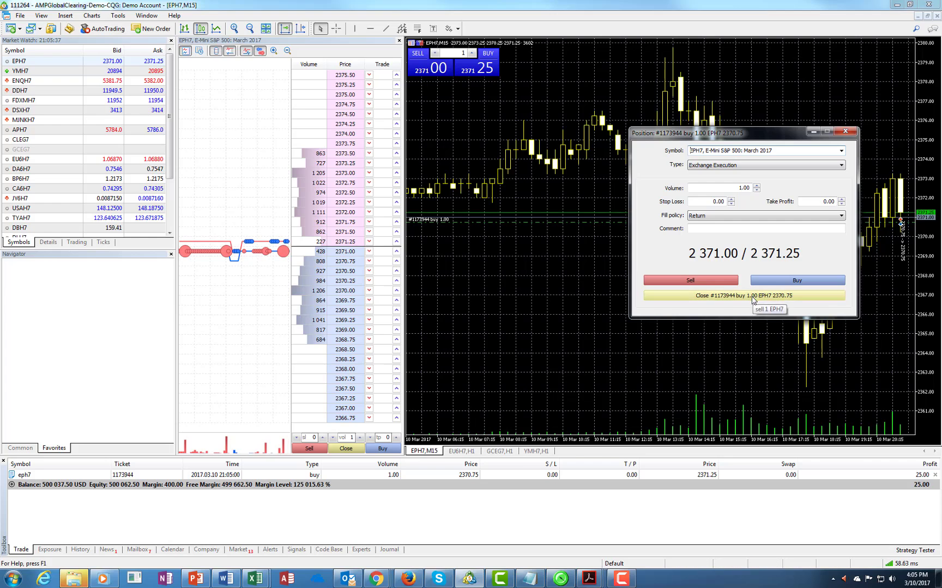
{"action": "left_click", "coordinate": [722, 296]}
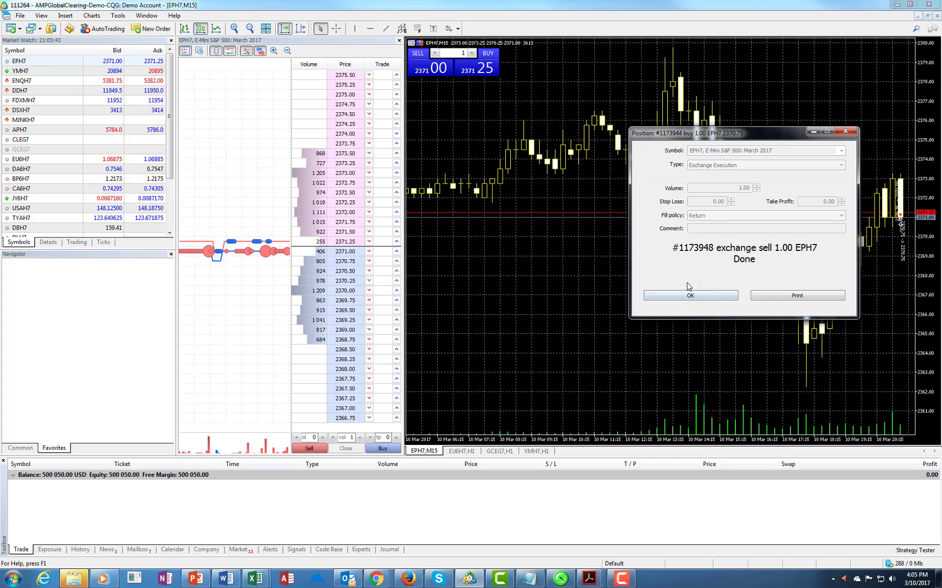
{"action": "left_click", "coordinate": [699, 295]}
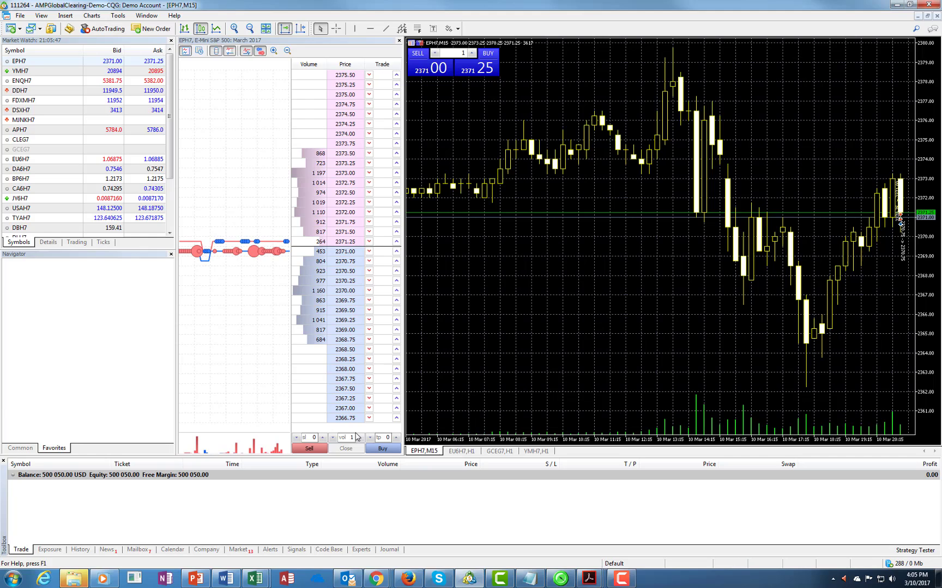
Step: Set the DOM offsets to SL 100 and TP 200, then open a 2371.00 buy-limit ticket
{"action": "left_click", "coordinate": [322, 440]}
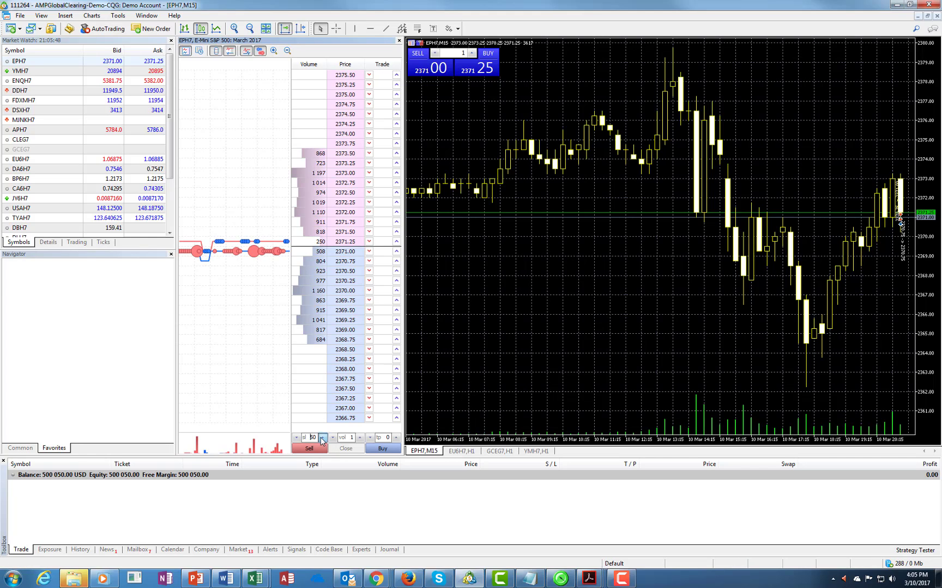
{"action": "left_click", "coordinate": [322, 438]}
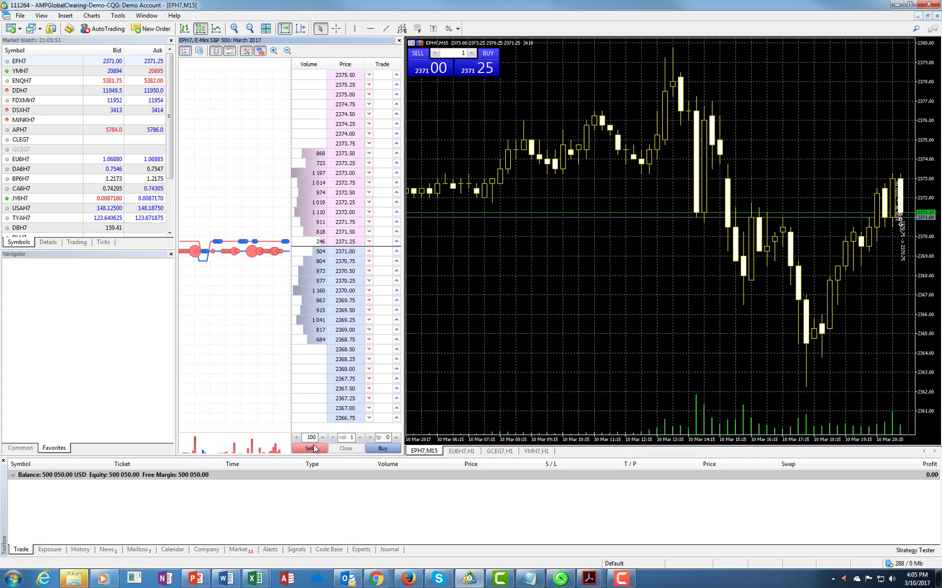
{"action": "left_click", "coordinate": [322, 449]}
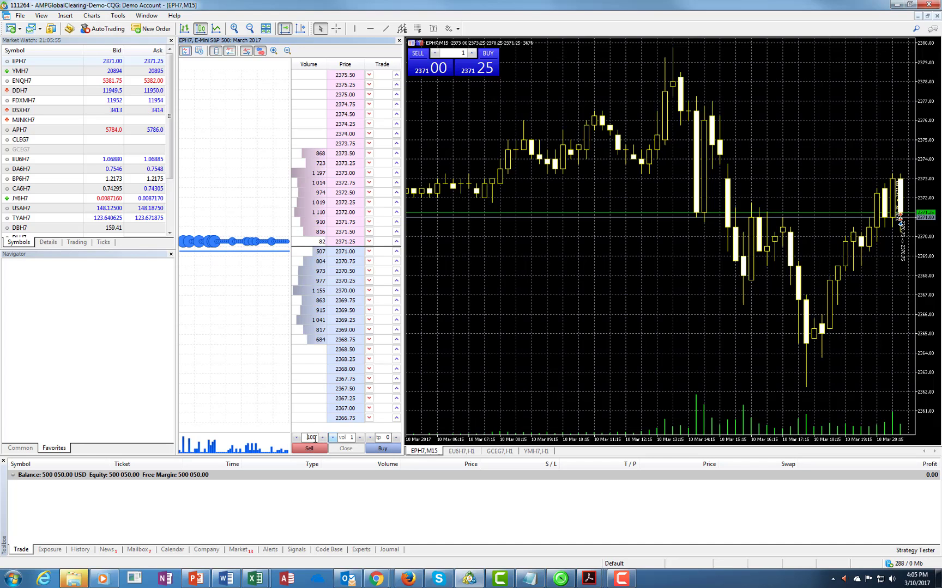
{"action": "left_click", "coordinate": [396, 439]}
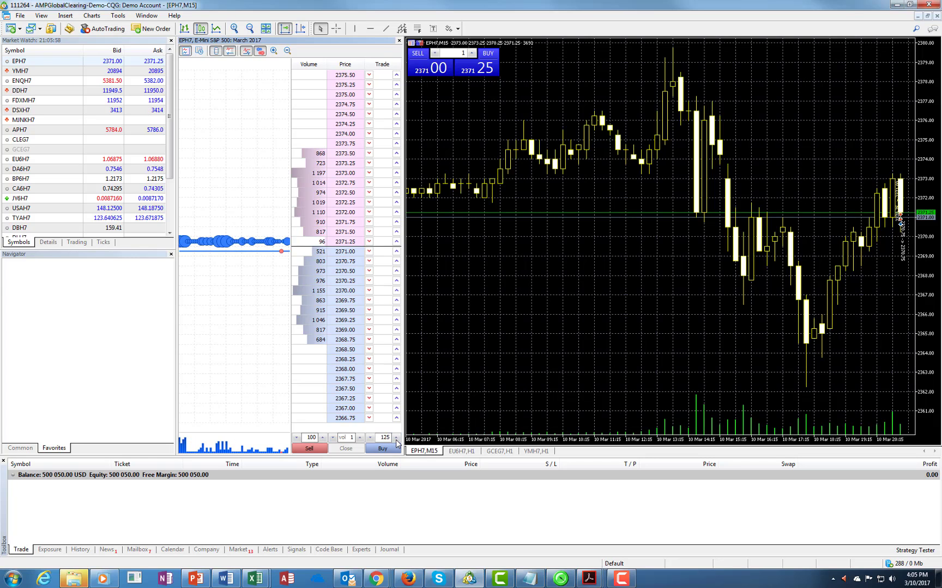
{"action": "left_click", "coordinate": [396, 438]}
{"action": "left_click", "coordinate": [397, 438]}
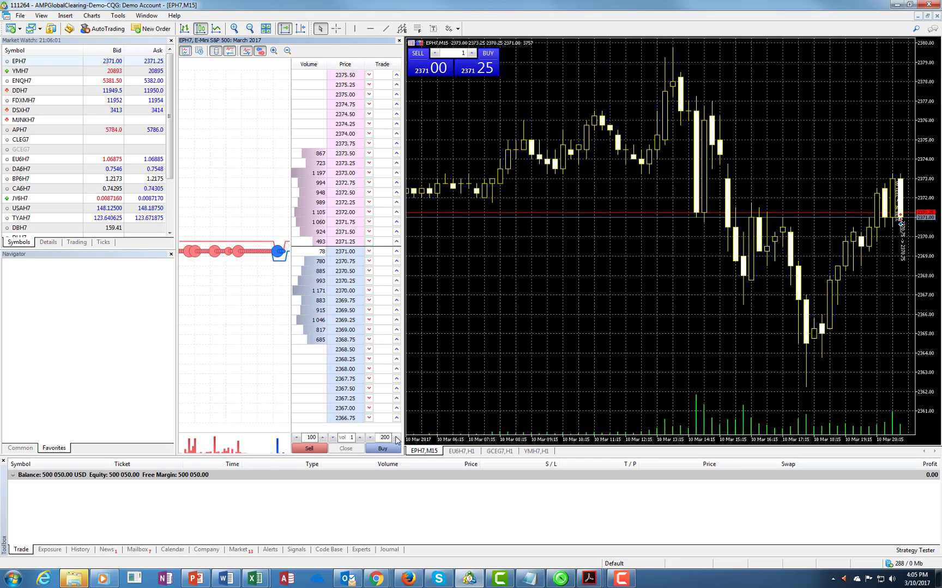
{"action": "left_click", "coordinate": [396, 252]}
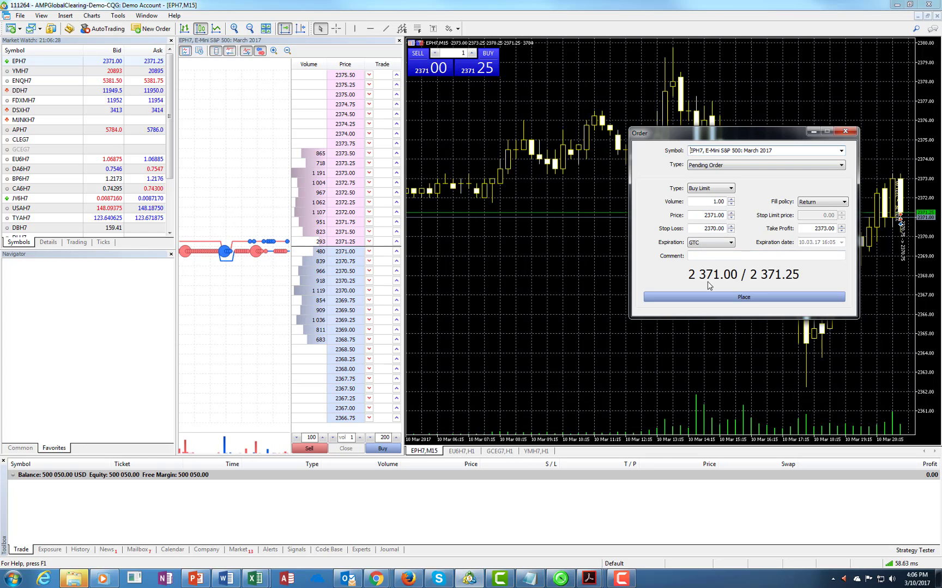
Step: Place the 1-lot 2371.00 buy limit with SL 2370.00 and TP 2373.00
{"action": "left_click", "coordinate": [733, 299]}
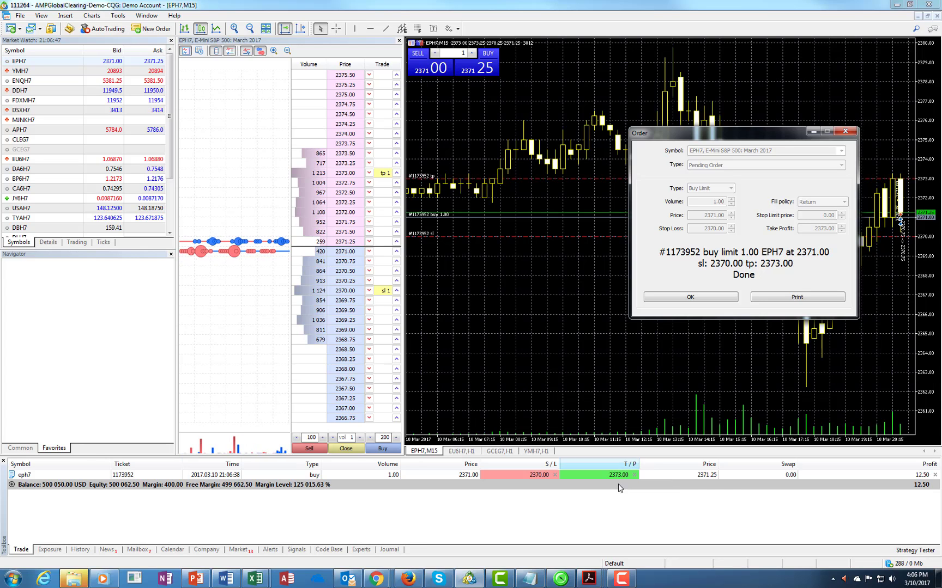
Step: Drag the position's stop loss to 2370.50 and confirm the modification
{"action": "left_click", "coordinate": [715, 299]}
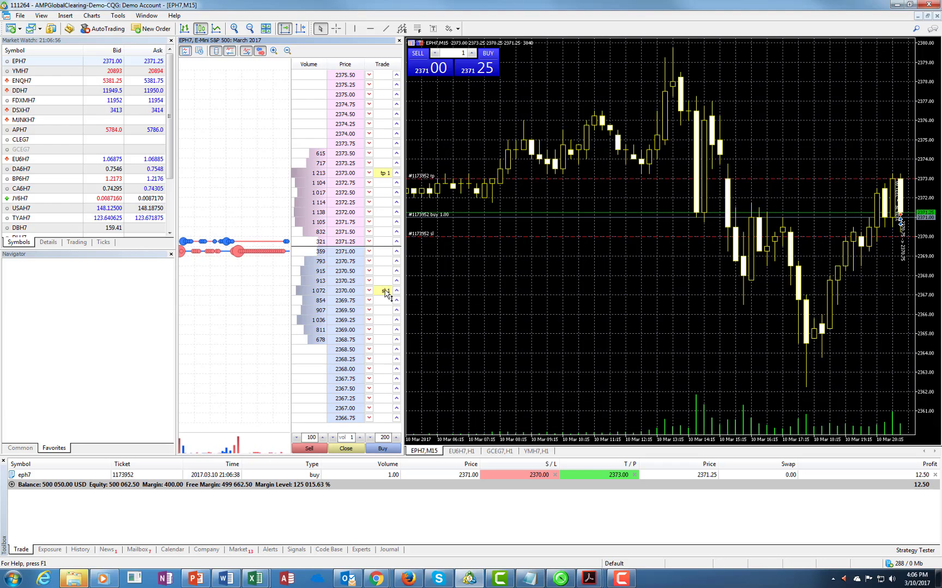
{"action": "left_click_drag", "start_coordinate": [385, 293], "coordinate": [384, 275]}
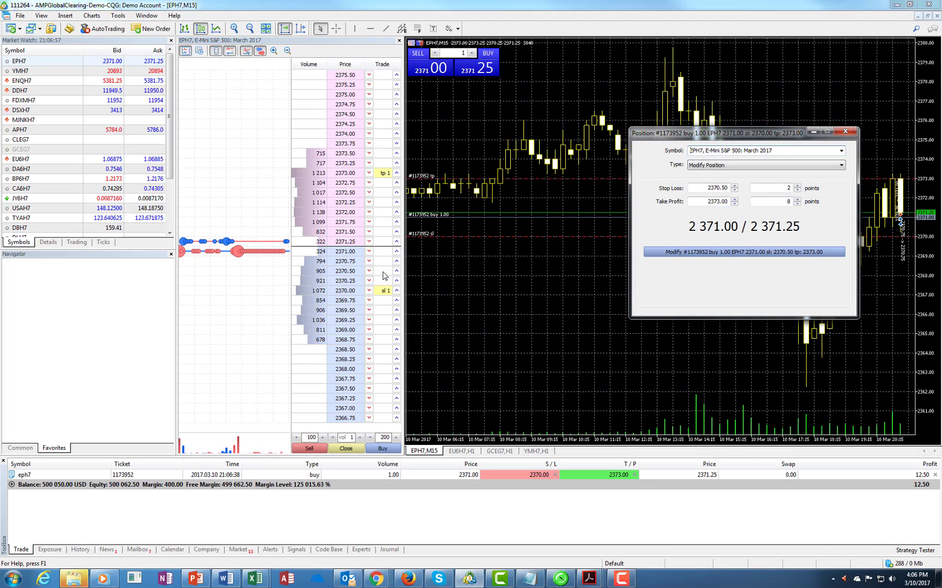
{"action": "left_click", "coordinate": [759, 254]}
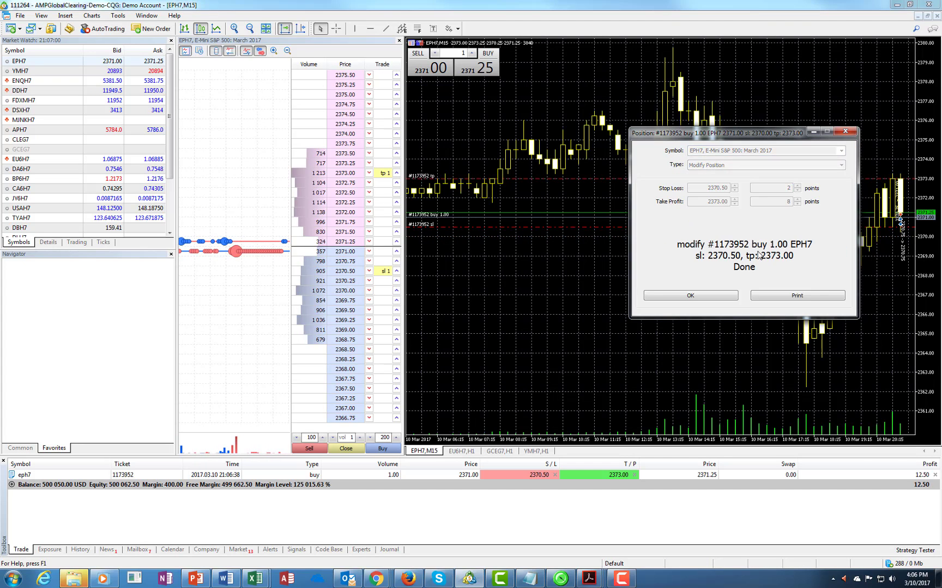
Step: Lower the stop loss to 2368.50, then drag the take profit up to 2374.25
{"action": "left_click", "coordinate": [690, 296]}
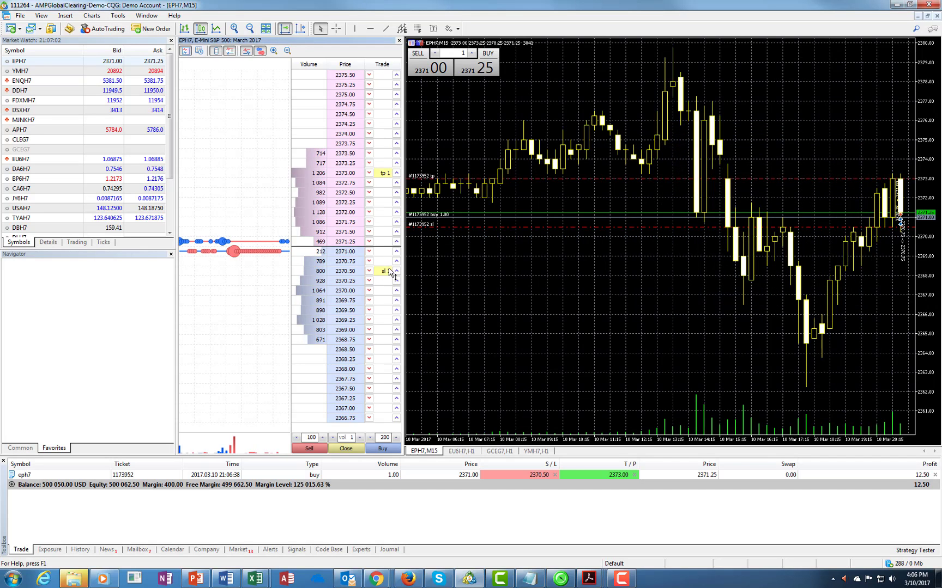
{"action": "left_click_drag", "start_coordinate": [386, 271], "coordinate": [385, 358]}
{"action": "left_click", "coordinate": [725, 251]}
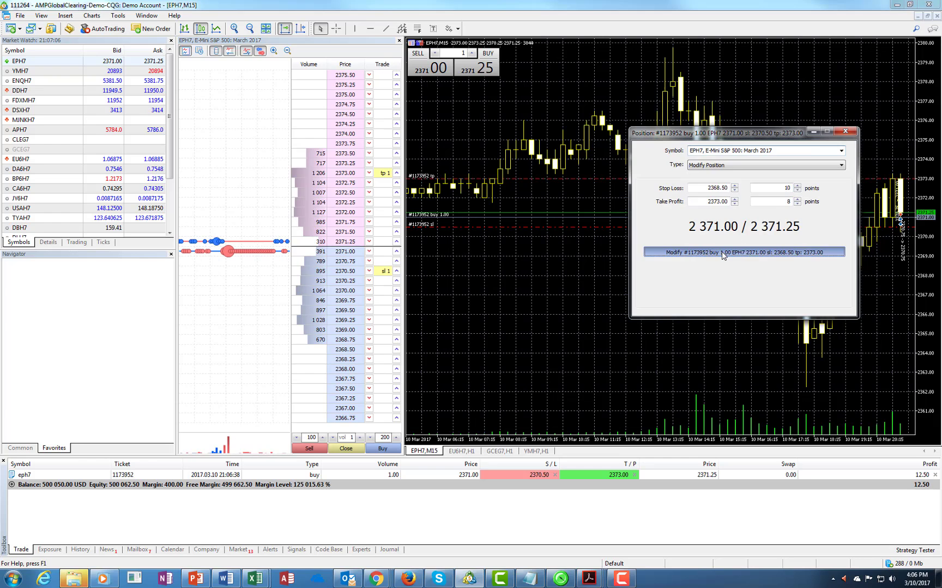
{"action": "left_click", "coordinate": [697, 296]}
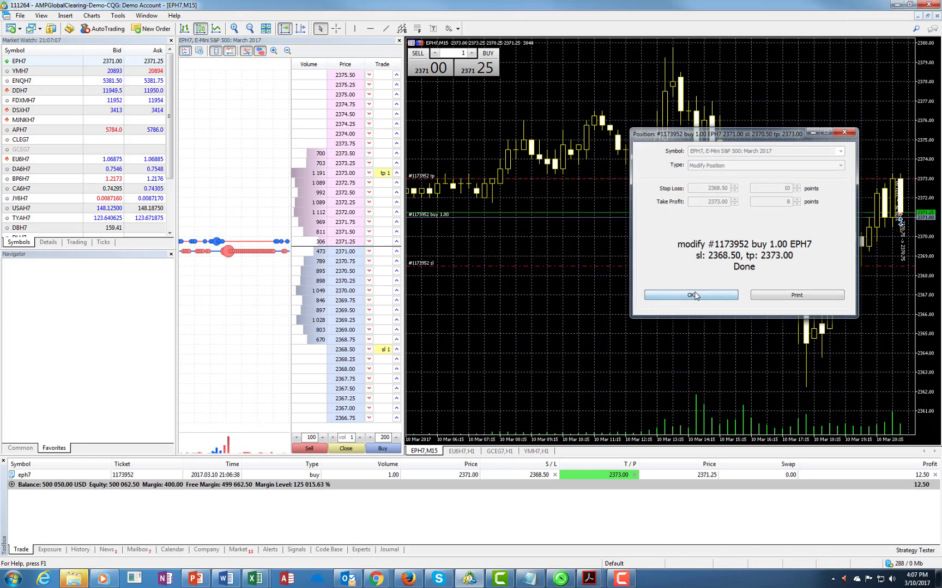
{"action": "left_click_drag", "start_coordinate": [385, 176], "coordinate": [384, 127]}
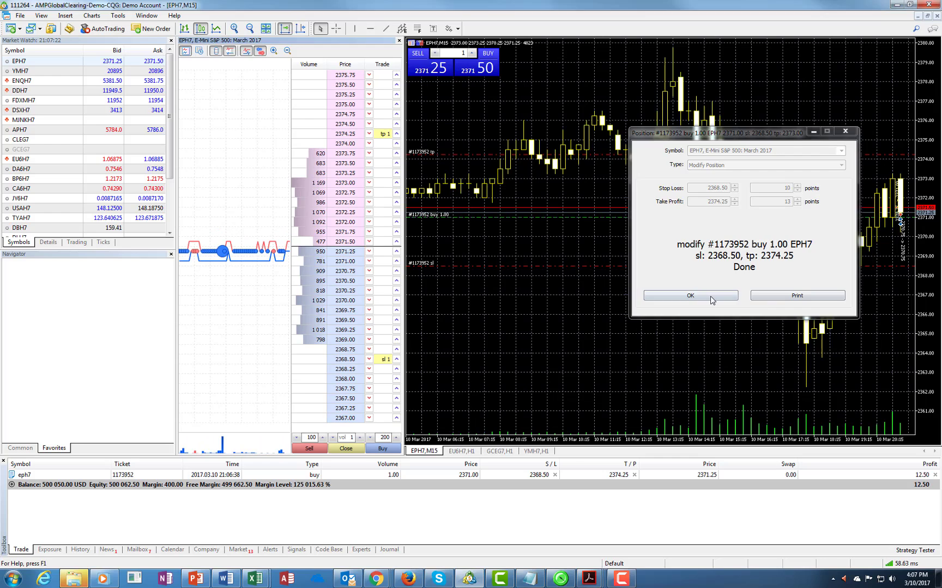
Step: Drag the take profit down to 2372.75, then up to 2375.75
{"action": "left_click", "coordinate": [708, 297]}
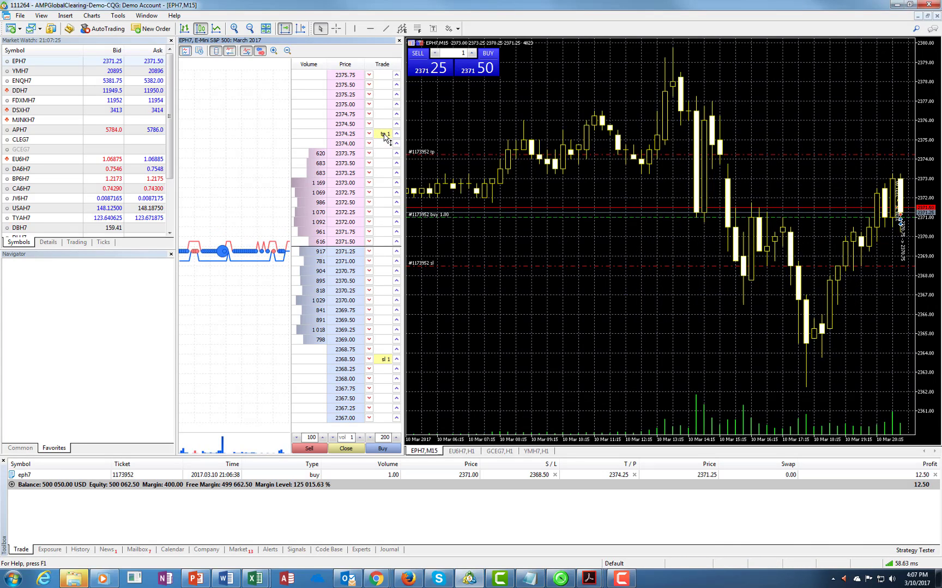
{"action": "left_click_drag", "start_coordinate": [385, 134], "coordinate": [390, 195]}
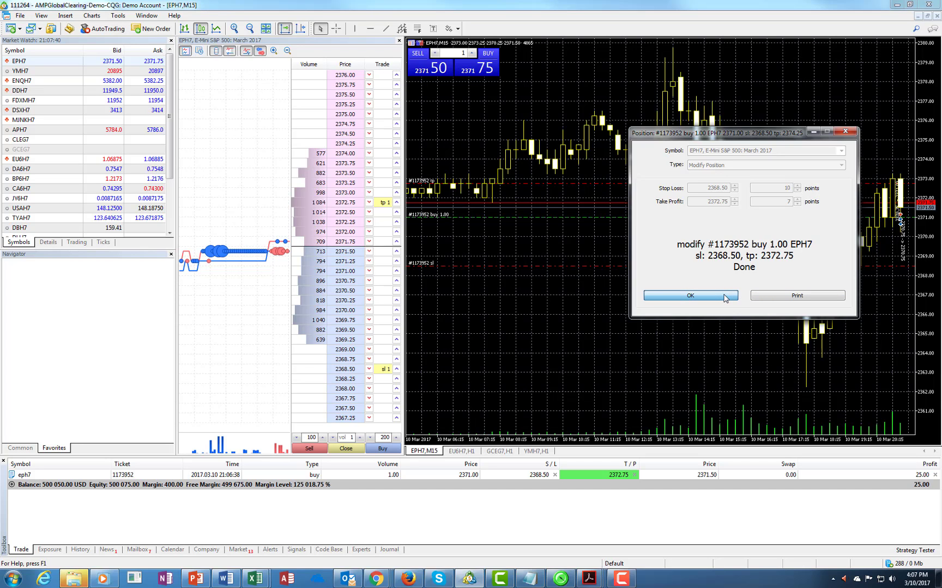
{"action": "left_click", "coordinate": [725, 298]}
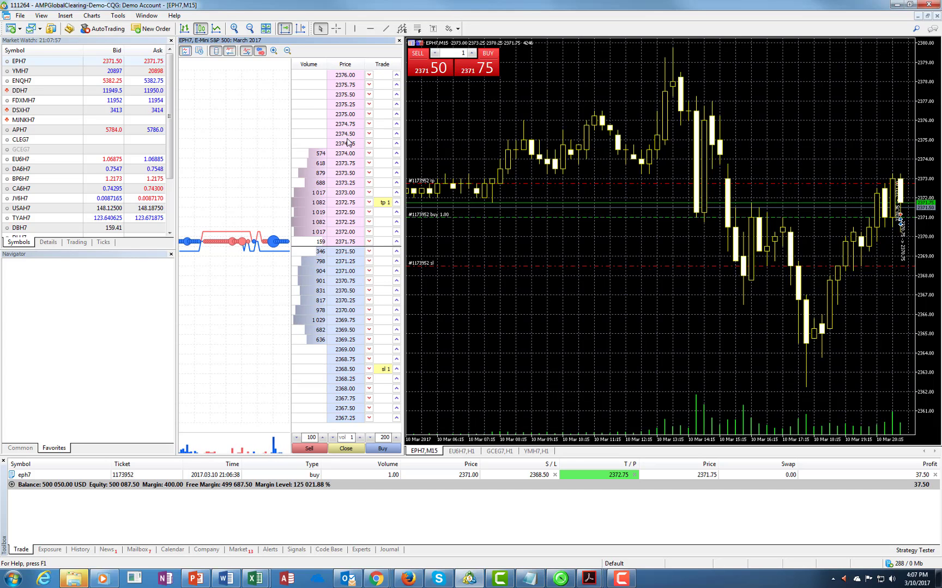
{"action": "left_click_drag", "start_coordinate": [385, 202], "coordinate": [385, 93]}
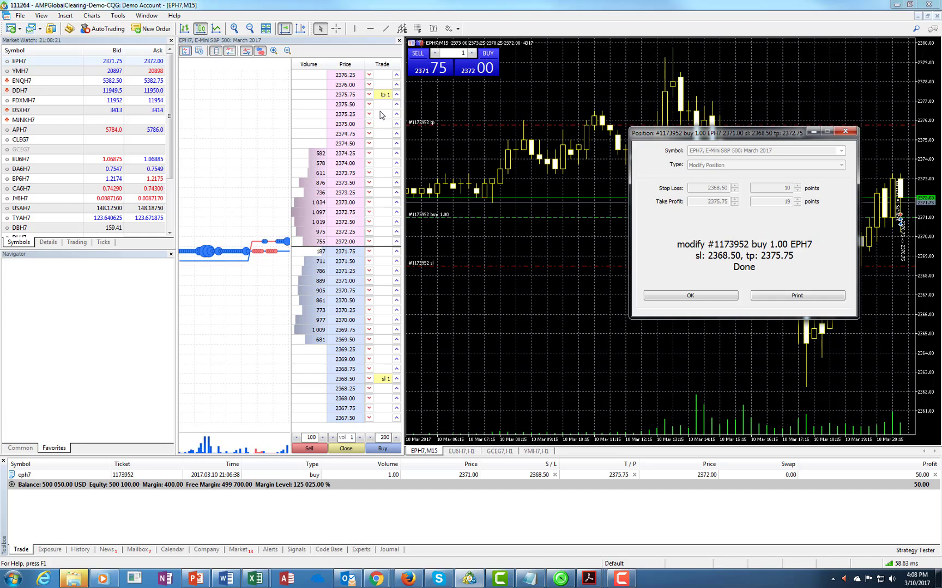
Step: Turn the DOM's Extended view off and back on, then enable Spread display
{"action": "right_click", "coordinate": [313, 96]}
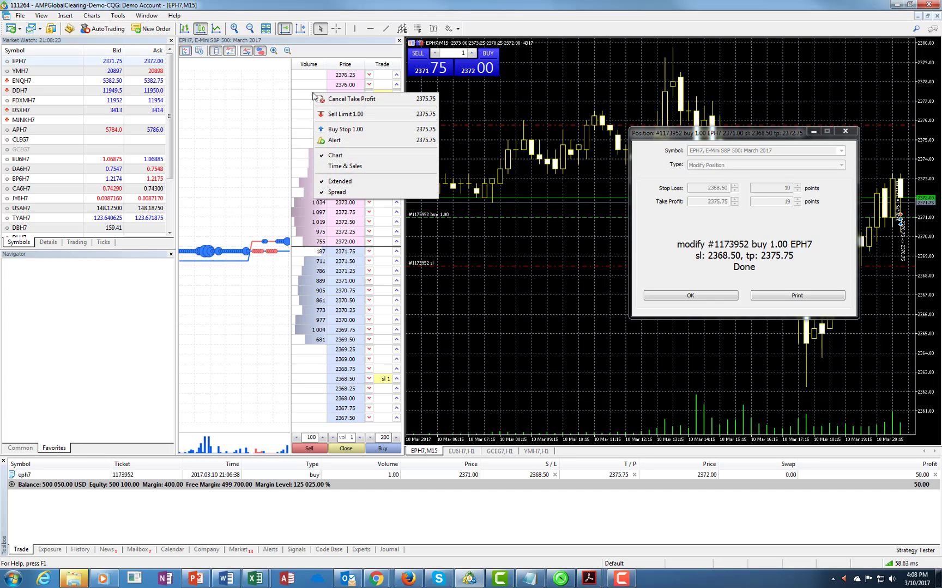
{"action": "left_click", "coordinate": [345, 183]}
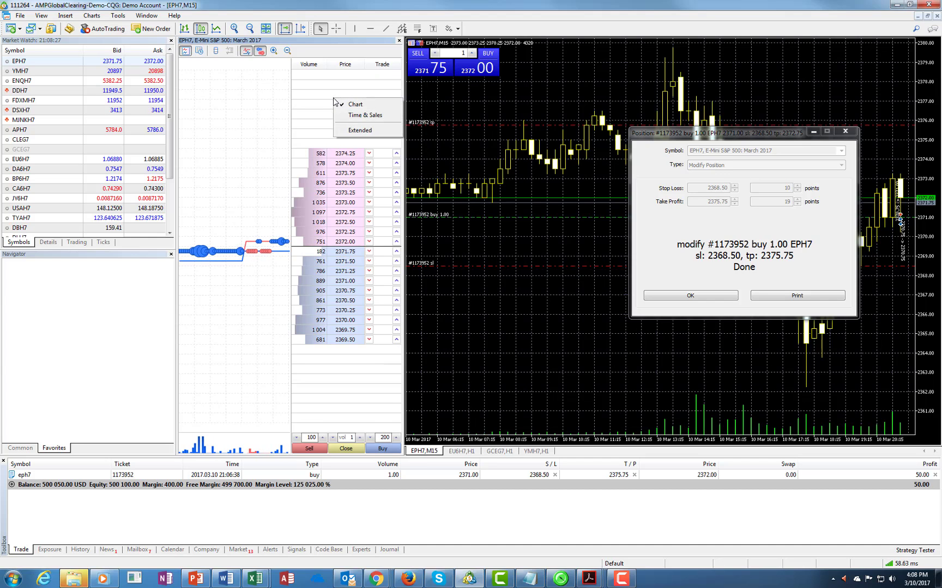
{"action": "right_click", "coordinate": [334, 100]}
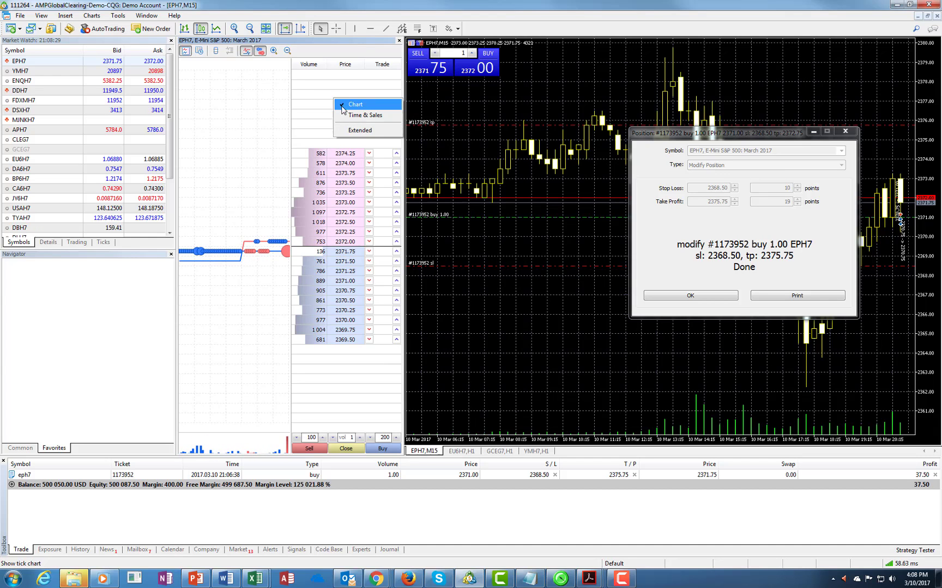
{"action": "left_click", "coordinate": [339, 132]}
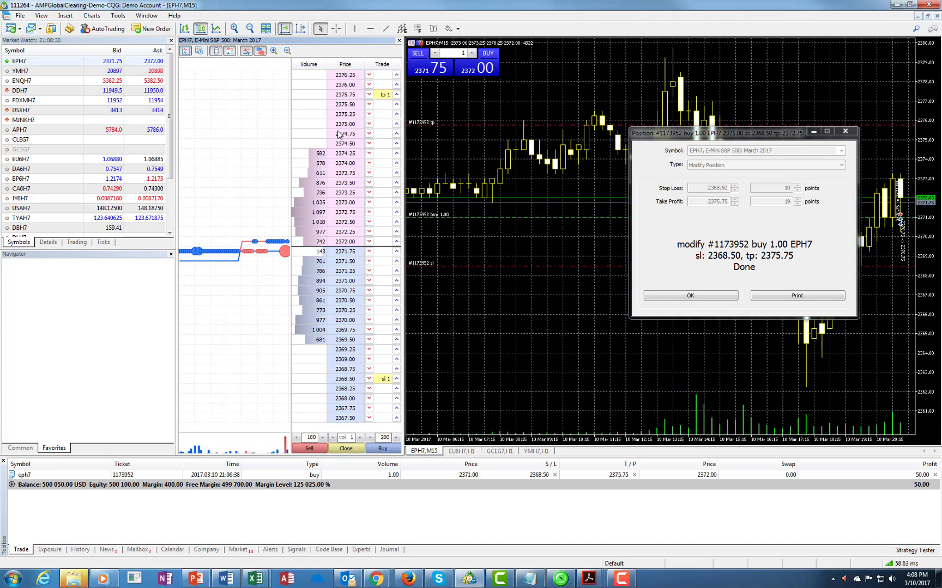
{"action": "right_click", "coordinate": [305, 121]}
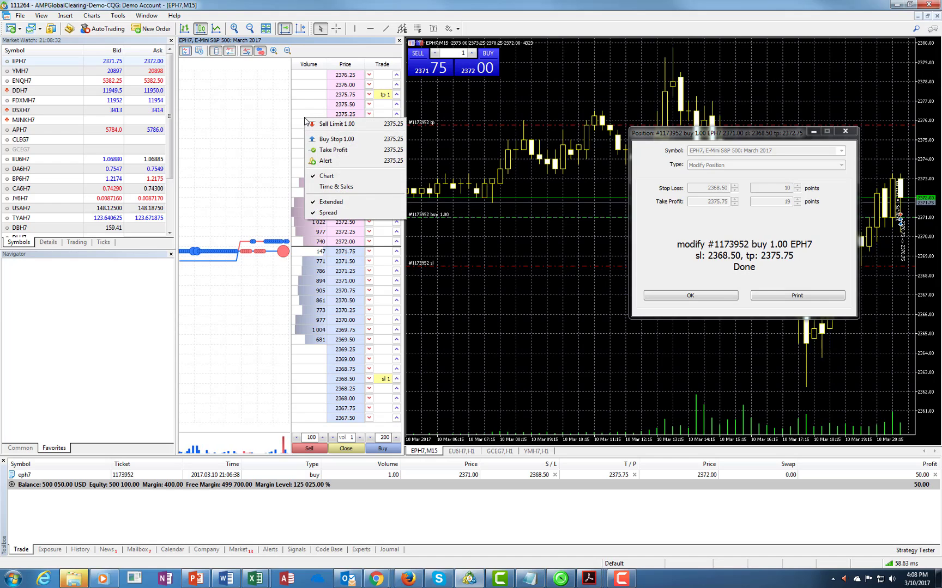
{"action": "left_click", "coordinate": [327, 214]}
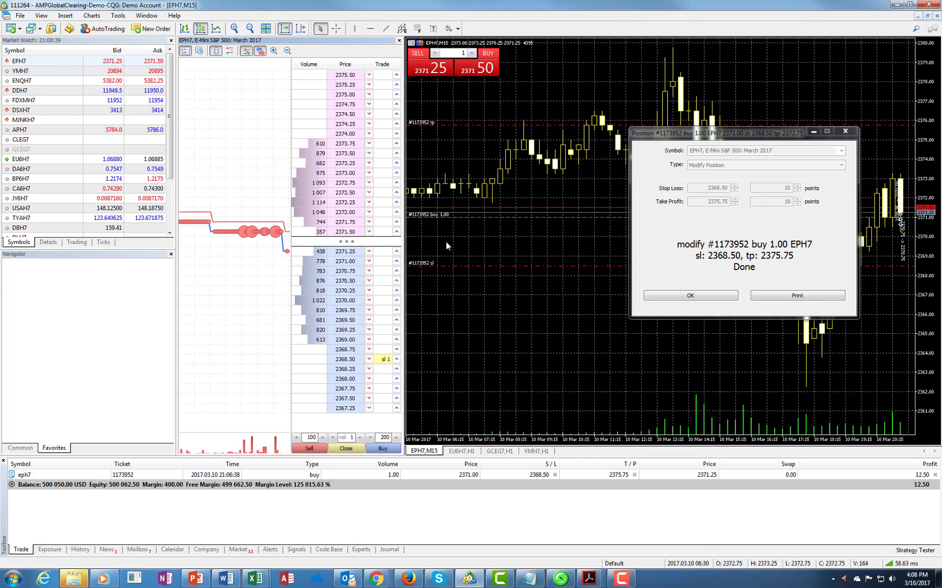
Step: Close the EPH7 buy position from the DOM, leaving a 500 062.50 USD balance
{"action": "left_click", "coordinate": [719, 299]}
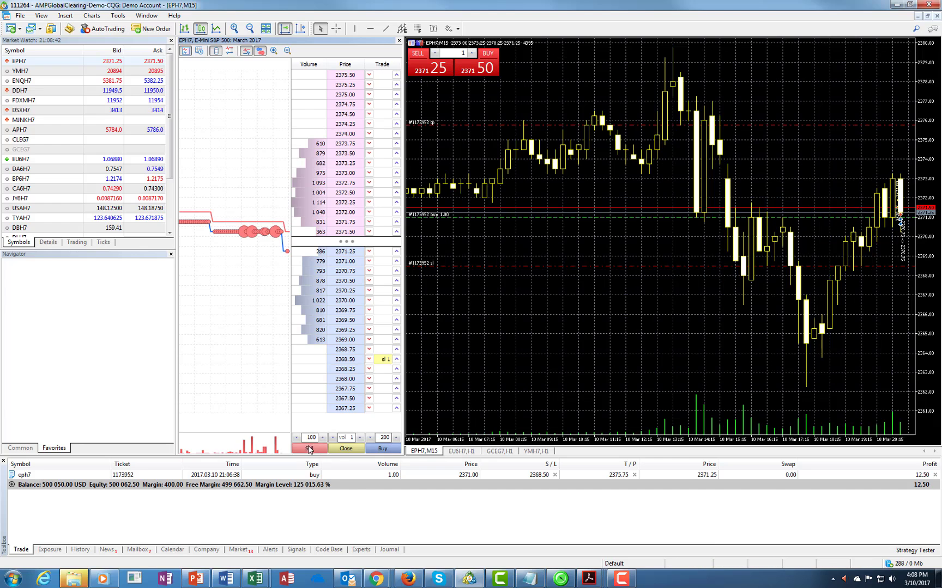
{"action": "left_click", "coordinate": [344, 449]}
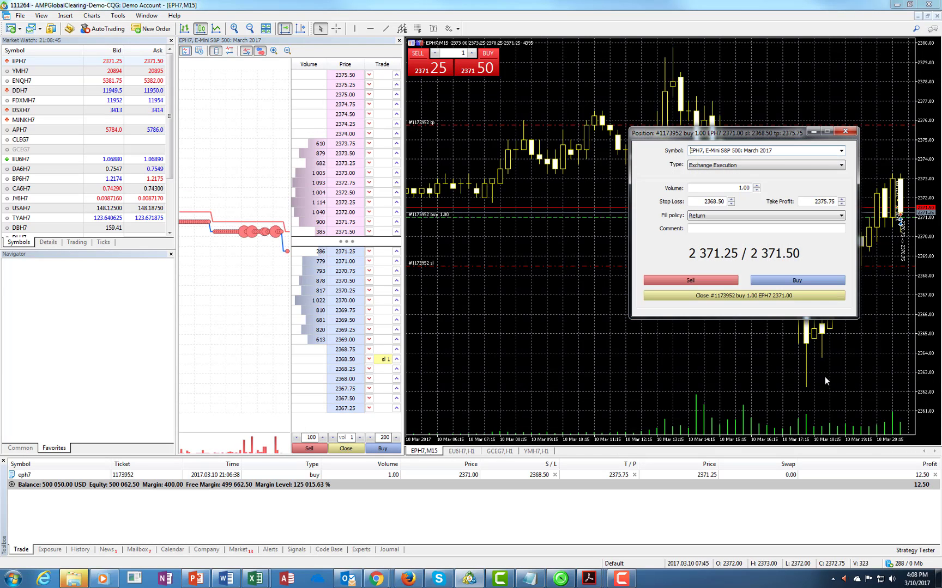
{"action": "left_click", "coordinate": [763, 298]}
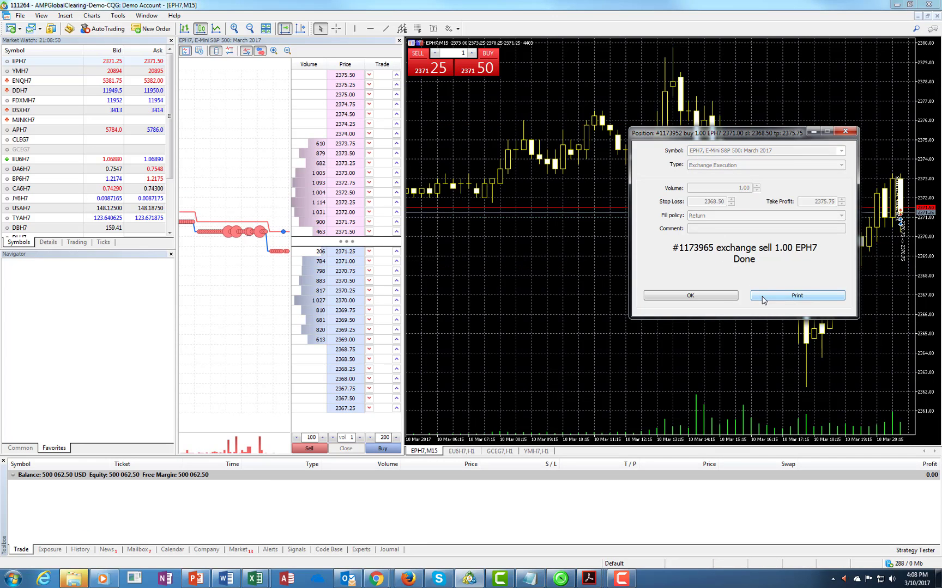
{"action": "left_click", "coordinate": [718, 298]}
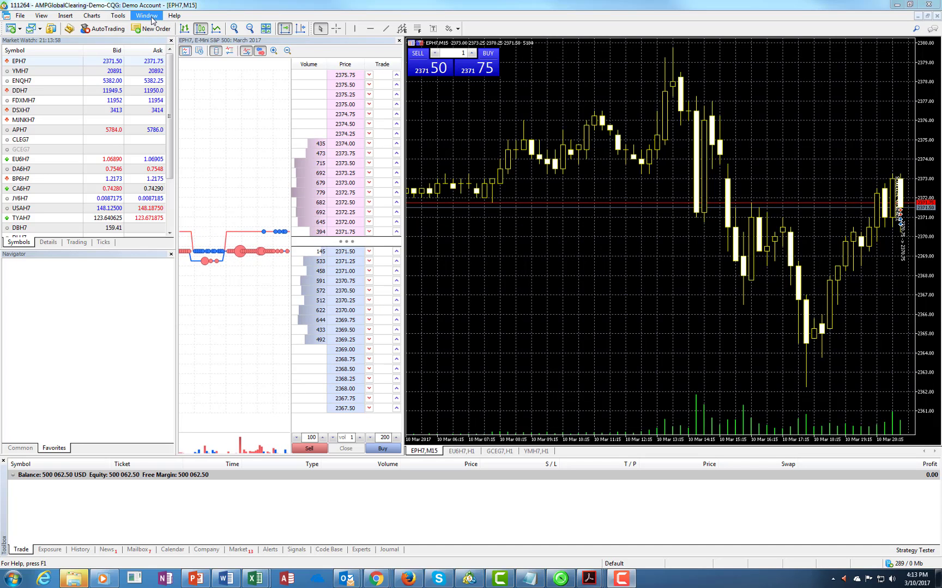
Step: Enable One Click Trading in Tools > Options > Trade and accept its terms
{"action": "left_click", "coordinate": [119, 18]}
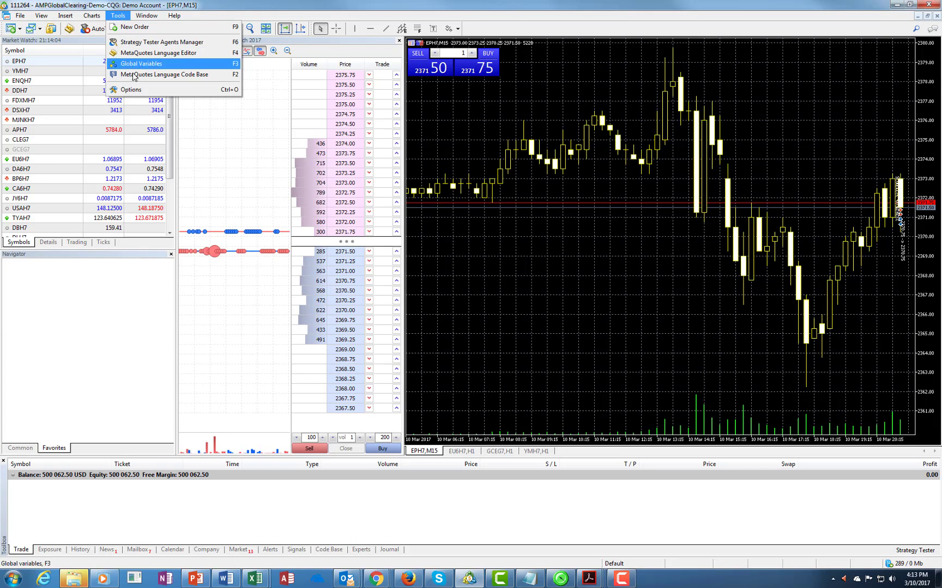
{"action": "left_click", "coordinate": [137, 90]}
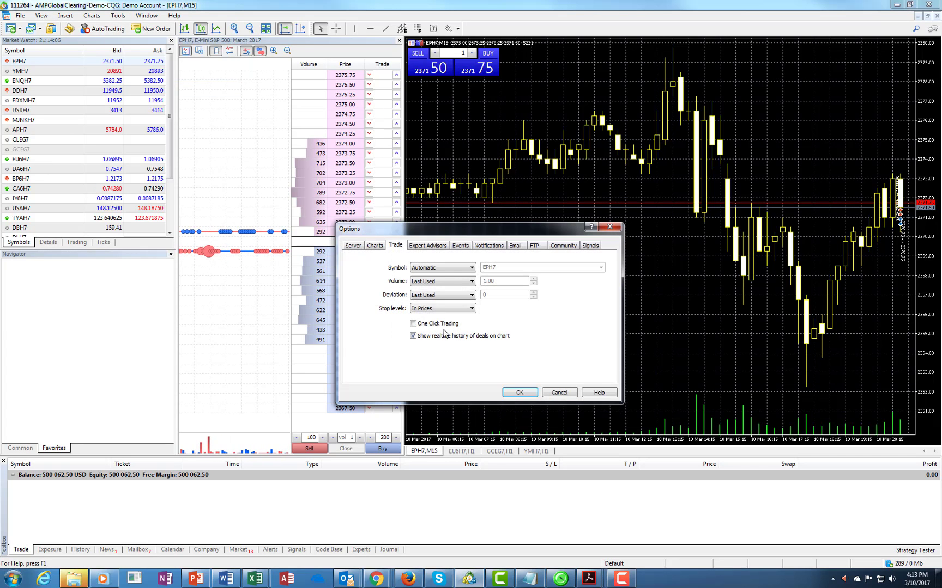
{"action": "left_click_drag", "start_coordinate": [488, 233], "coordinate": [664, 174]}
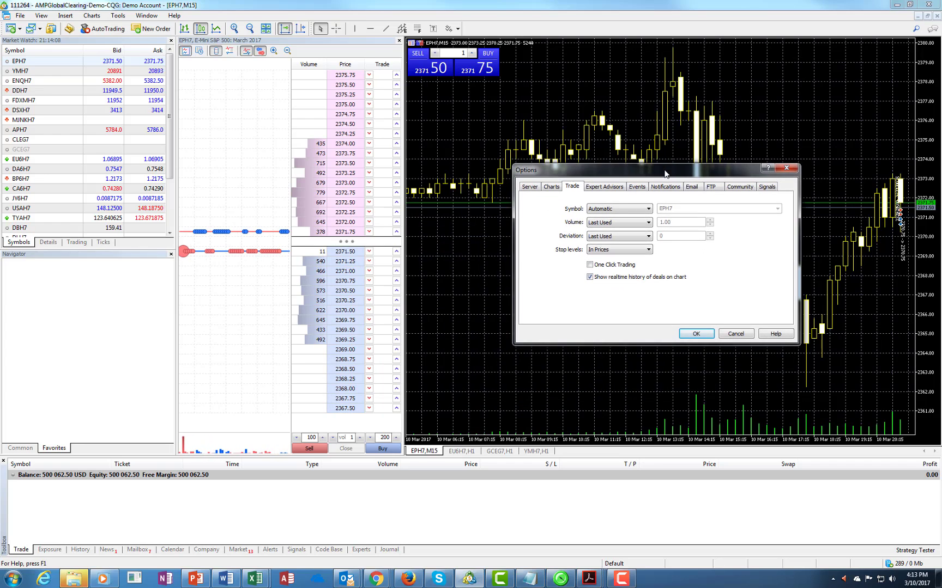
{"action": "left_click", "coordinate": [590, 265]}
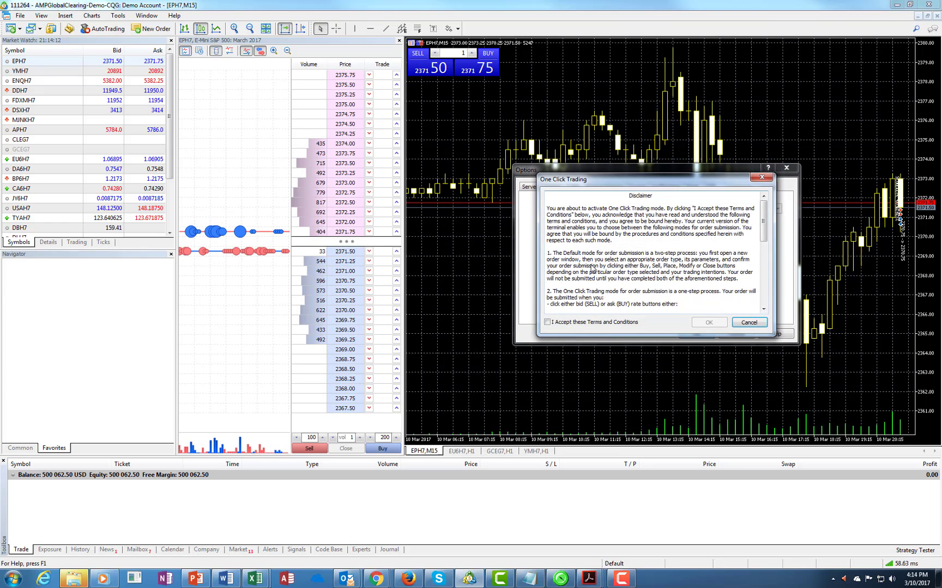
{"action": "left_click", "coordinate": [547, 322]}
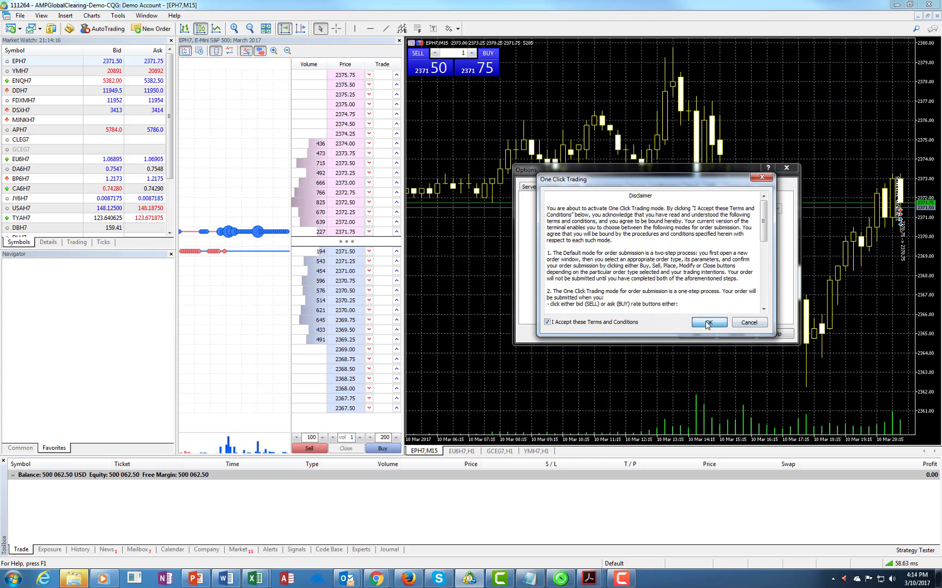
{"action": "left_click", "coordinate": [716, 323]}
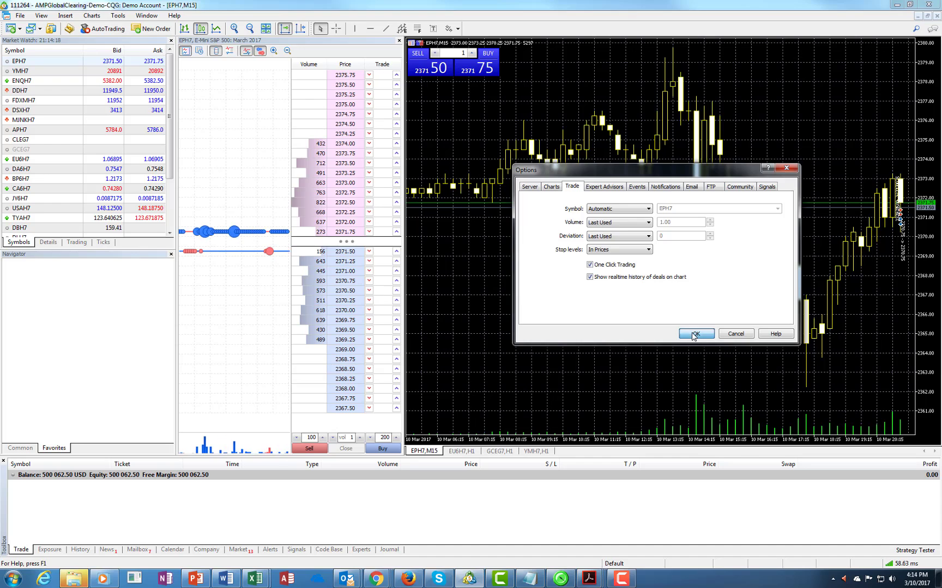
{"action": "left_click", "coordinate": [692, 334]}
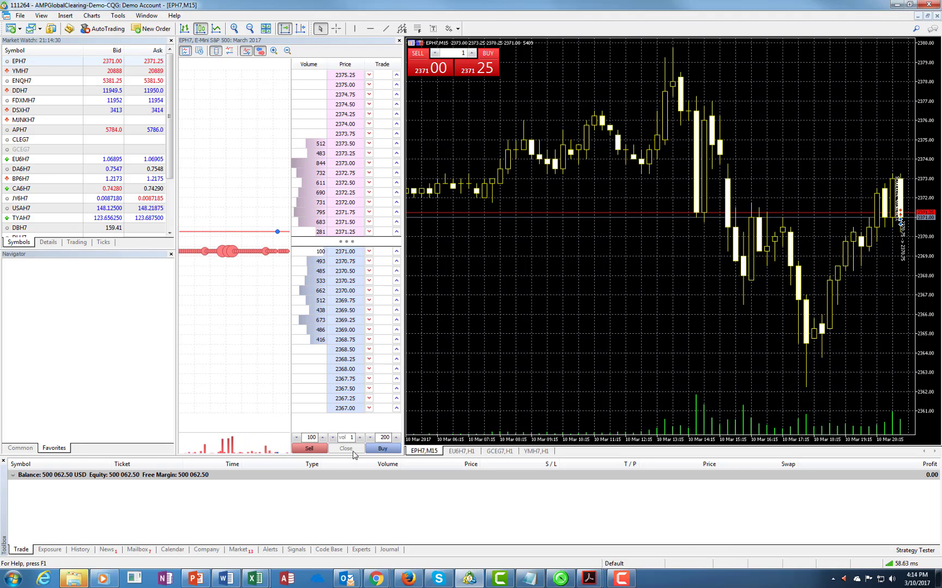
Step: Open a one-click 1-lot EPH7 buy at 2371.00 from the DOM, then close it
{"action": "left_click", "coordinate": [382, 450]}
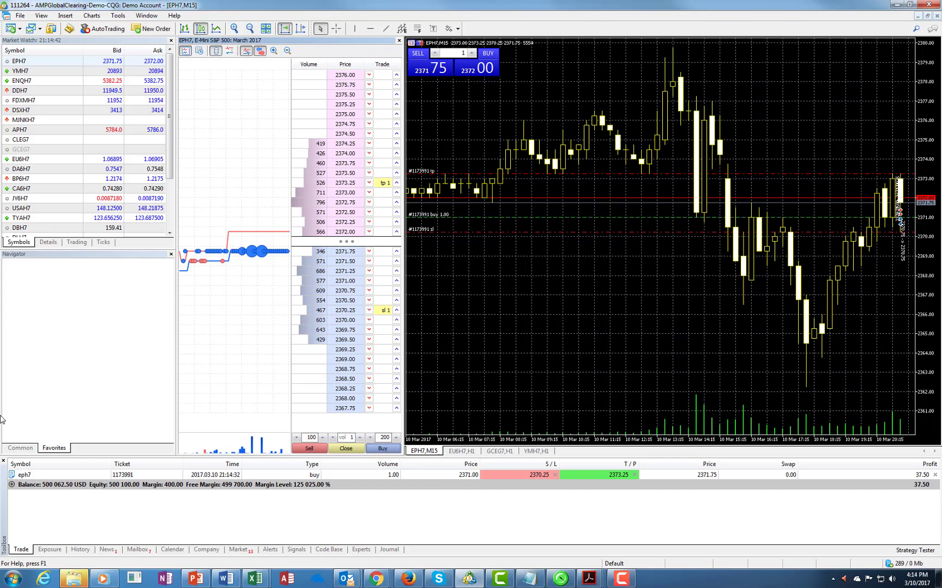
{"action": "left_click", "coordinate": [347, 450]}
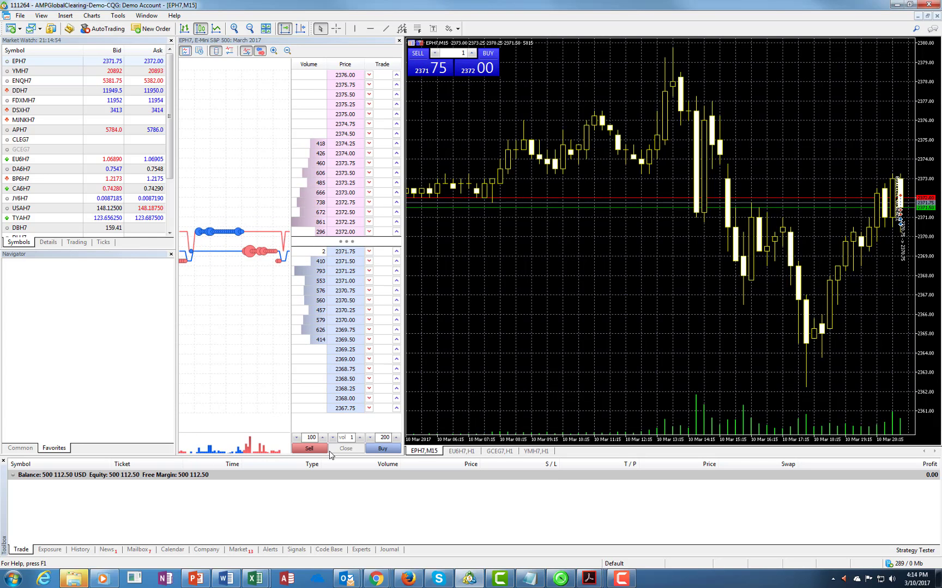
Step: Untick One Click Trading on the Trade tab of Tools > Options and confirm
{"action": "left_click", "coordinate": [118, 16]}
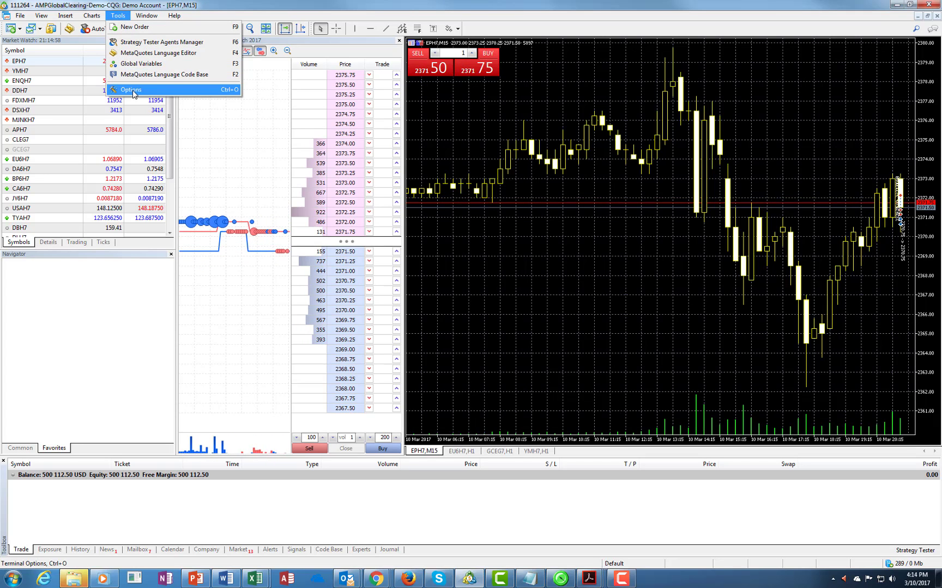
{"action": "left_click", "coordinate": [134, 93]}
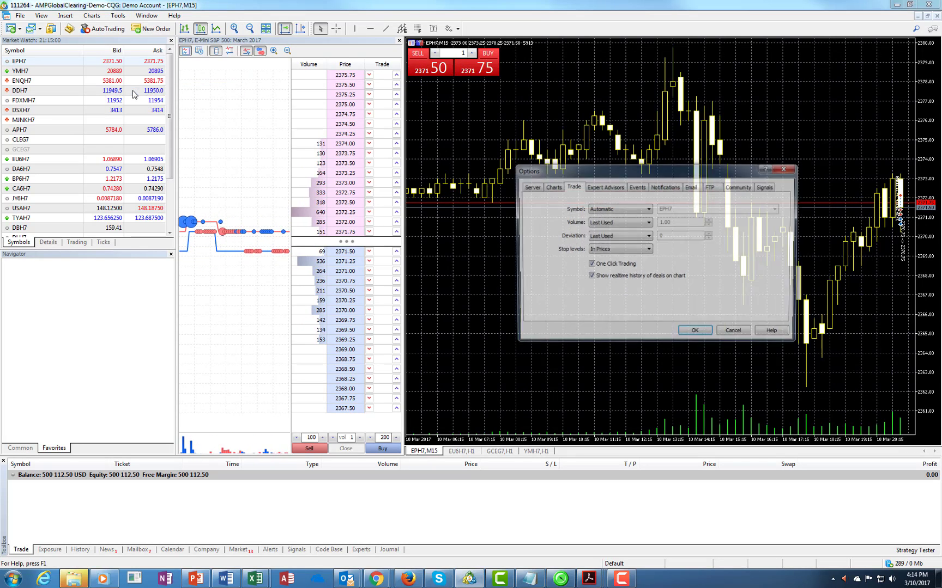
{"action": "left_click", "coordinate": [591, 265]}
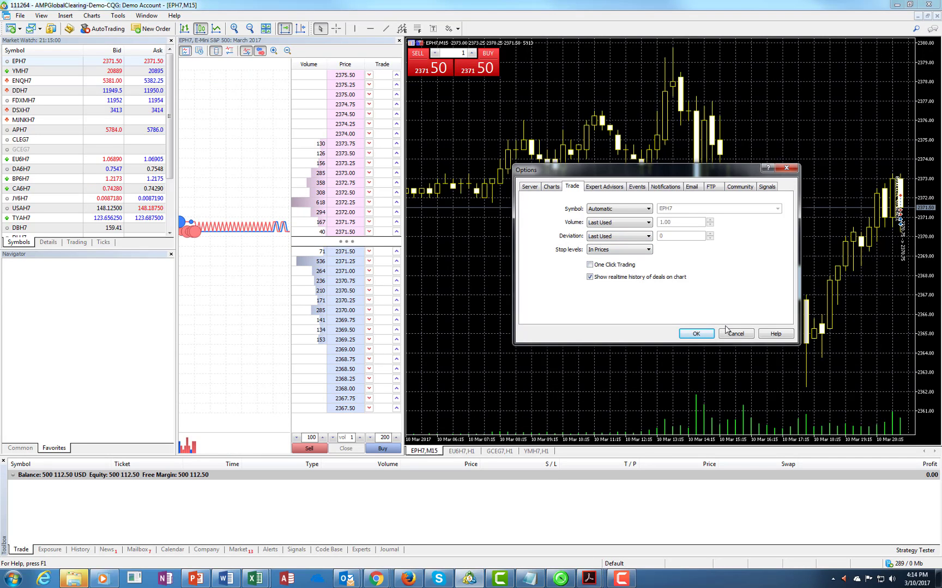
{"action": "left_click", "coordinate": [697, 334]}
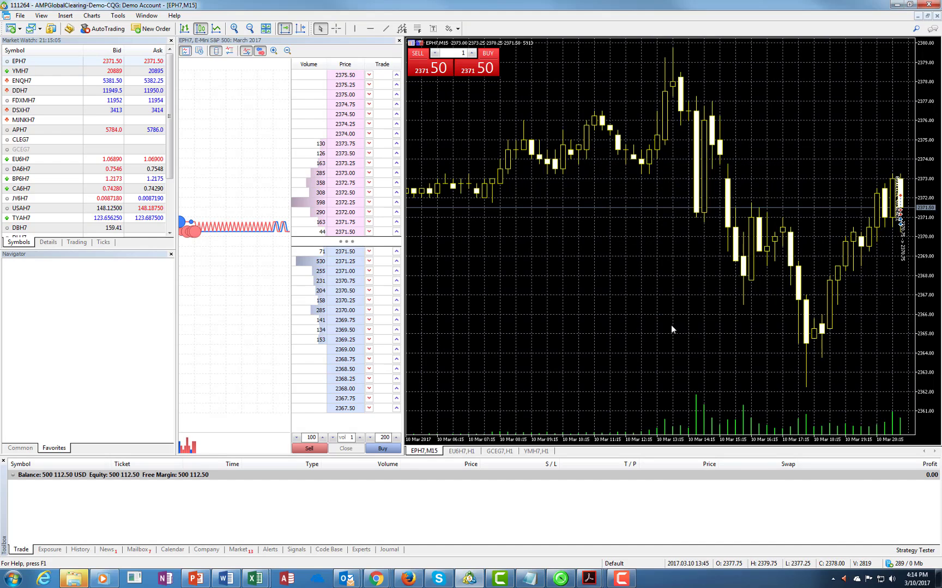